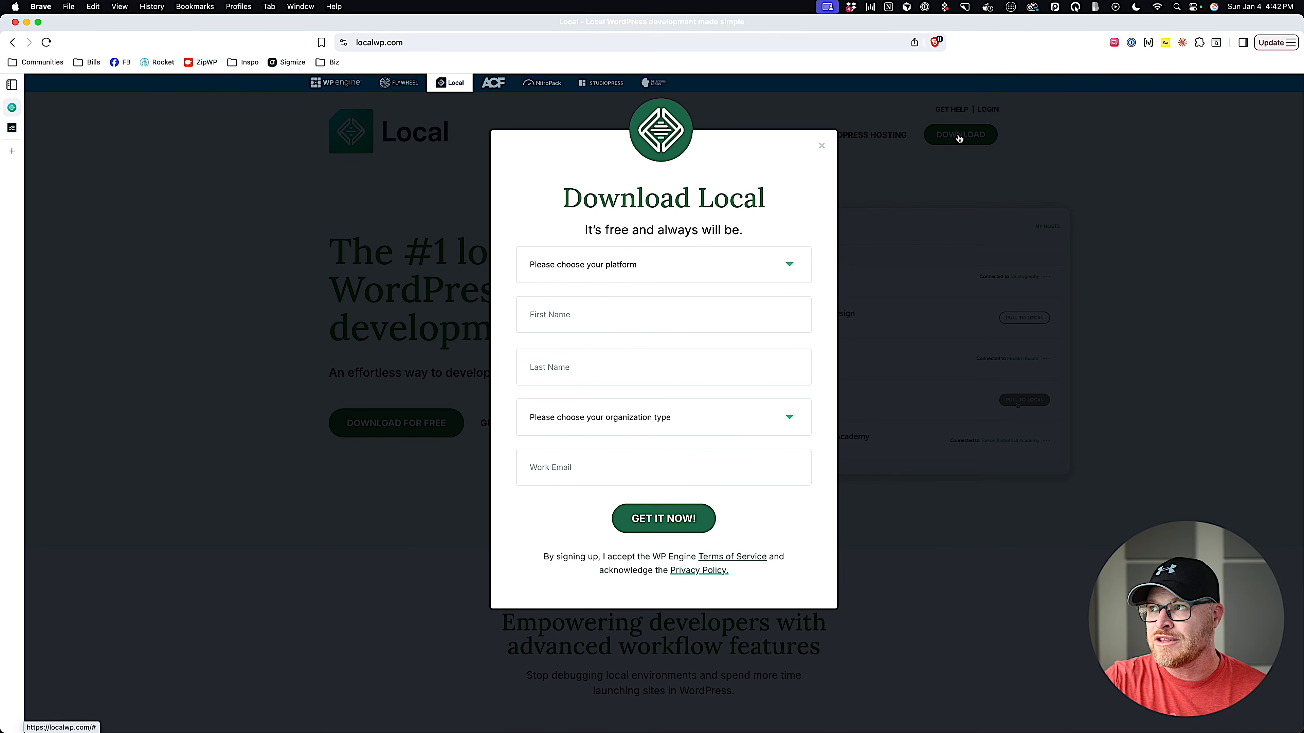
Choose Mac Apple Silicon as the platform and enter the user's first and last name.
left_click(602, 264)
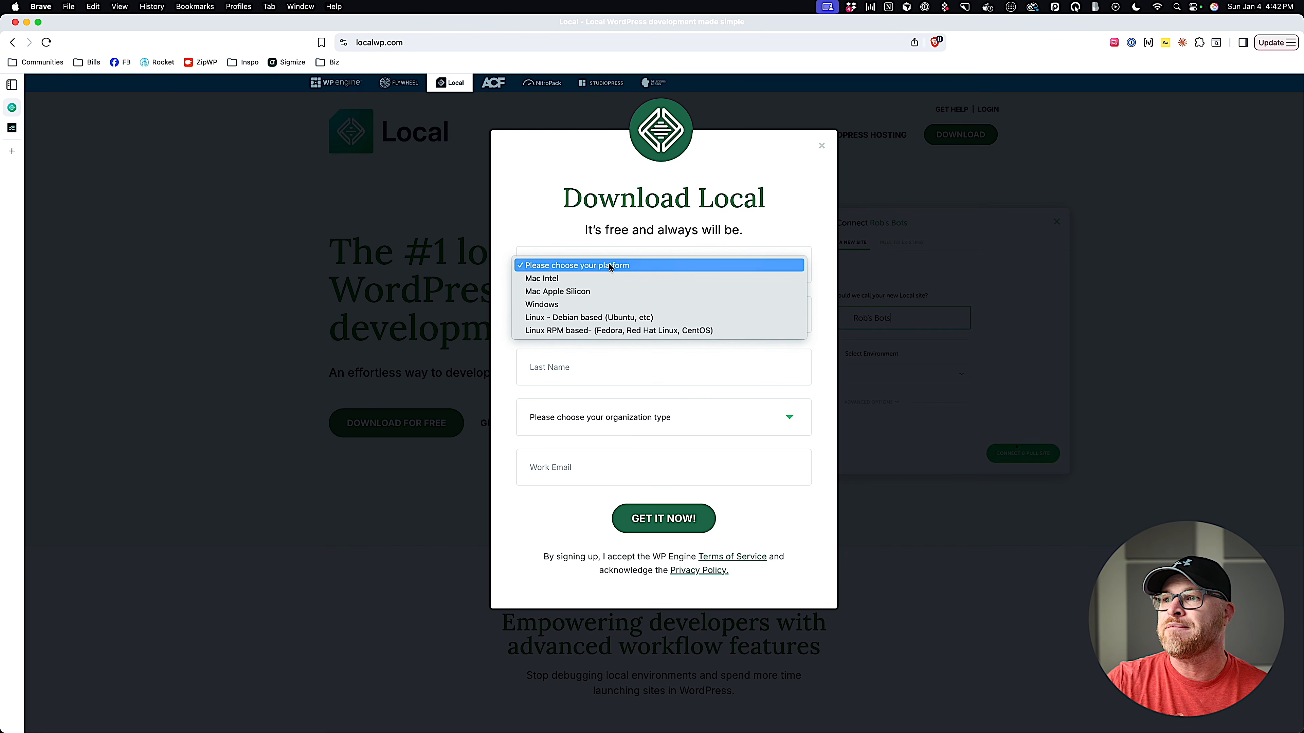
left_click(606, 292)
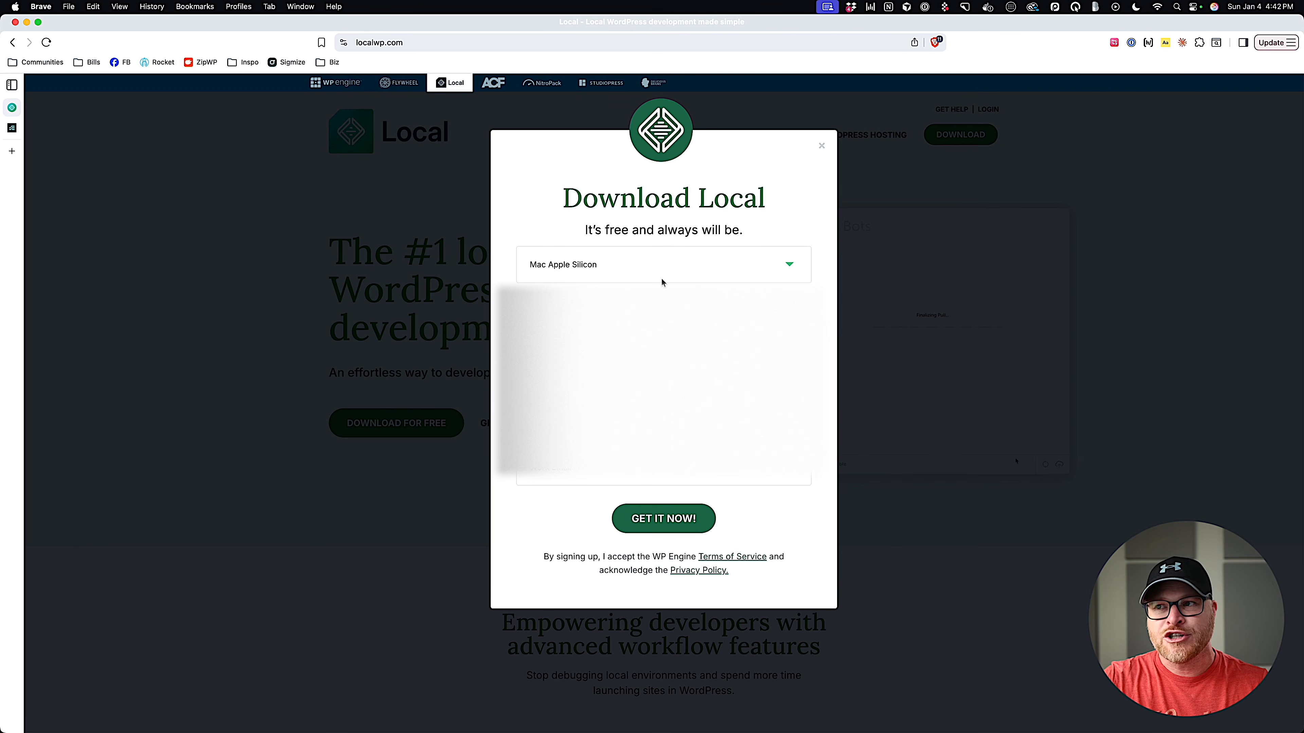
left_click(606, 306)
type("Kevin")
key("Tab")
type("Geary")
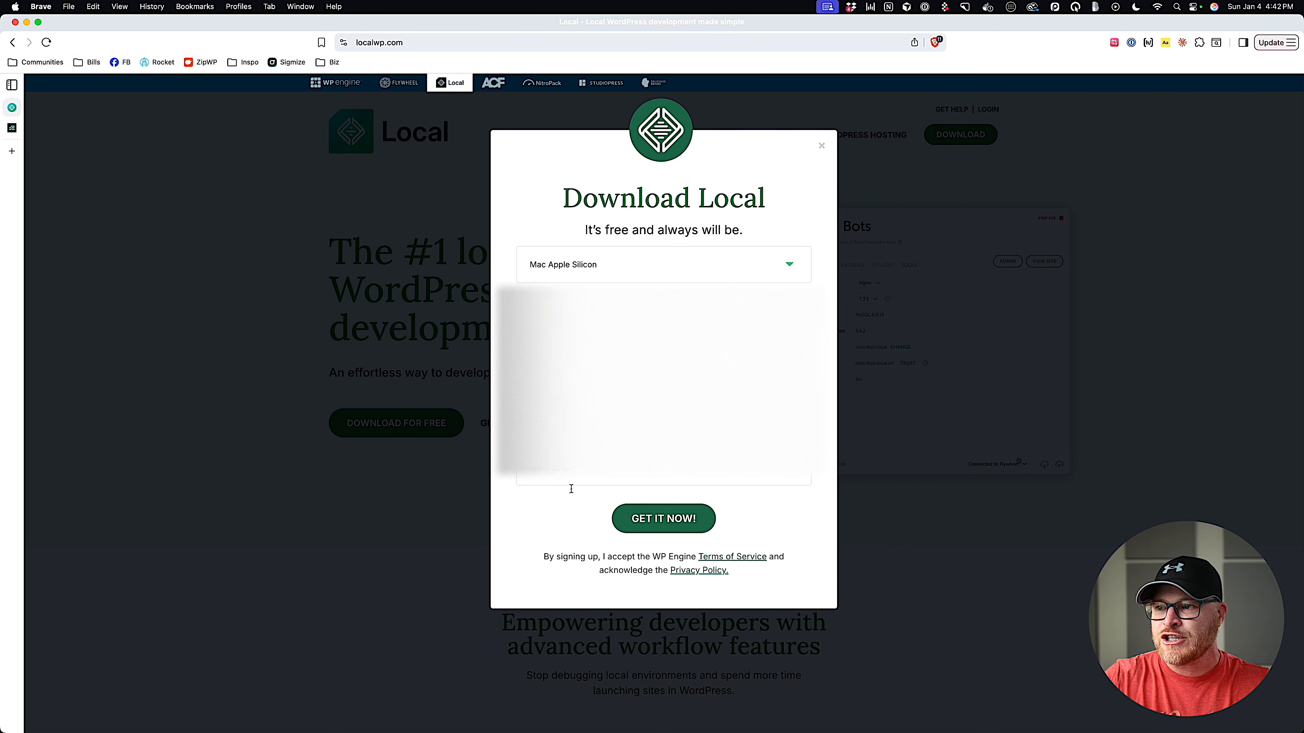
Pick the organization type, fill in the work e-mail, and submit the Download Local form.
left_click(572, 464)
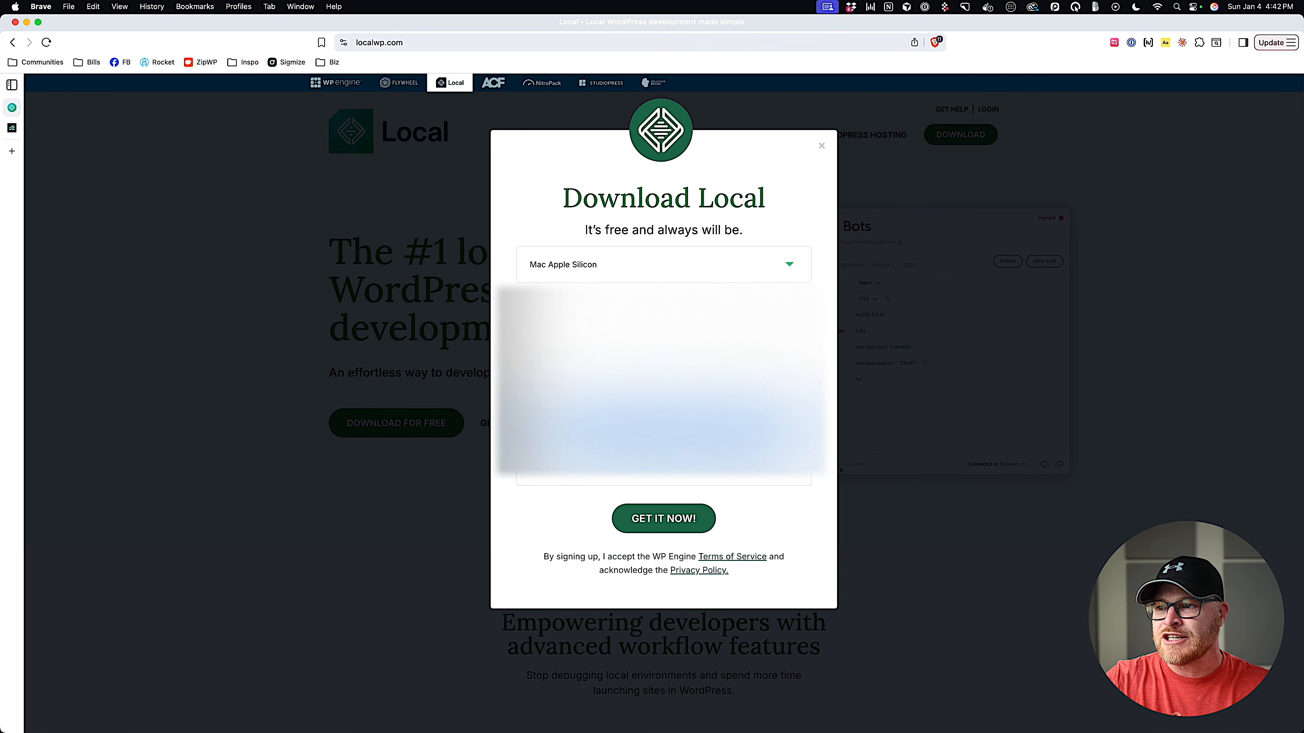
left_click(616, 431)
left_click(613, 471)
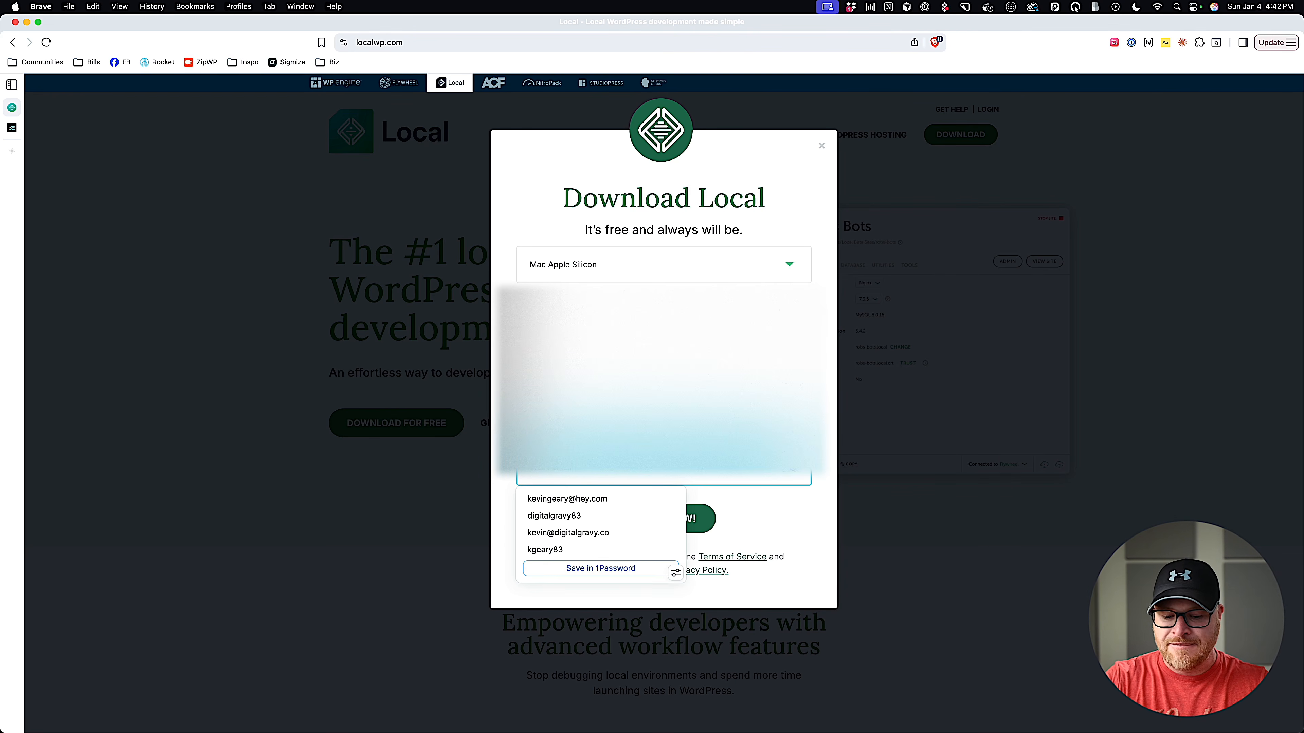
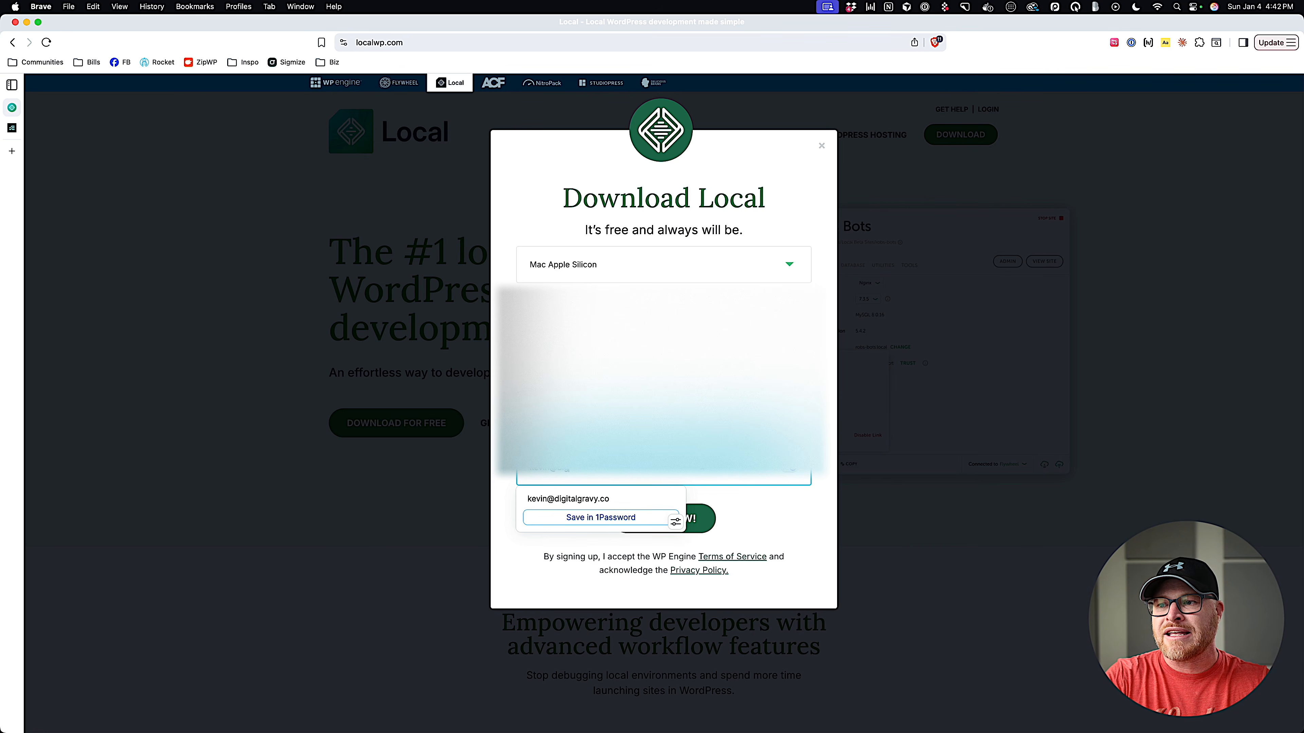
key("Tab")
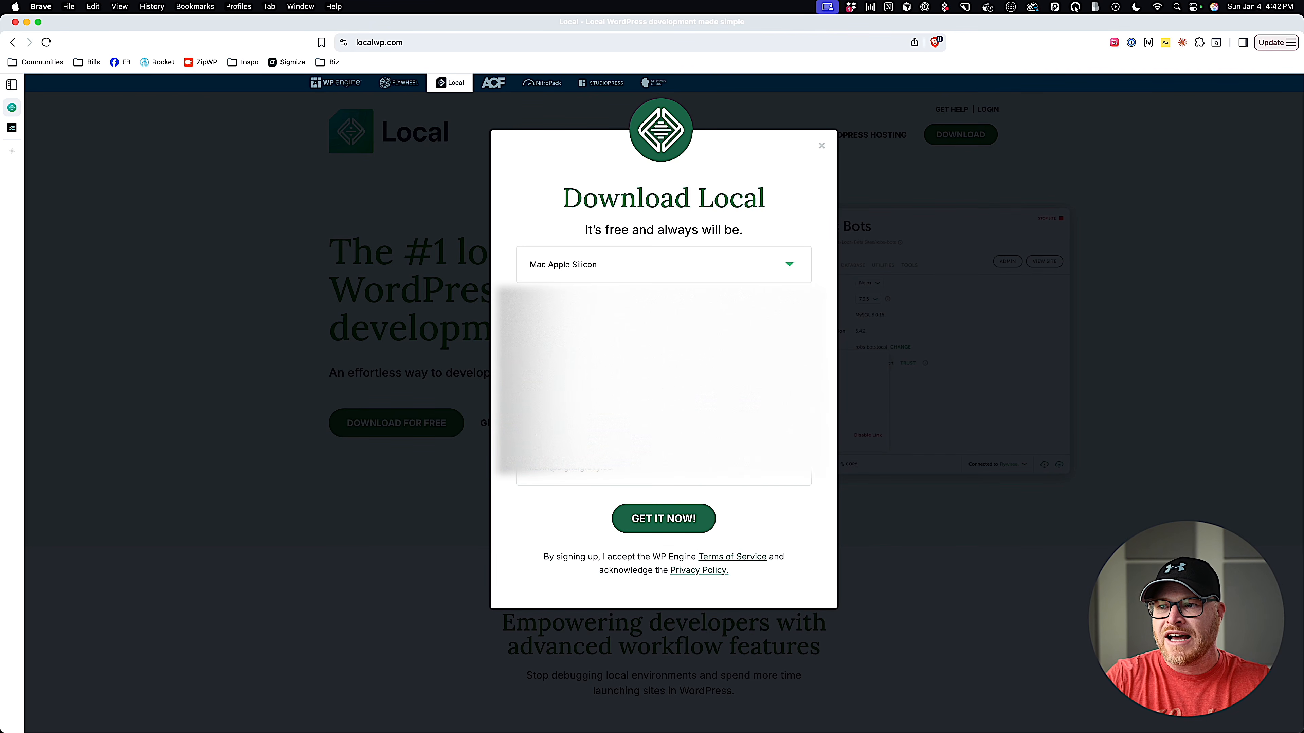
left_click(666, 519)
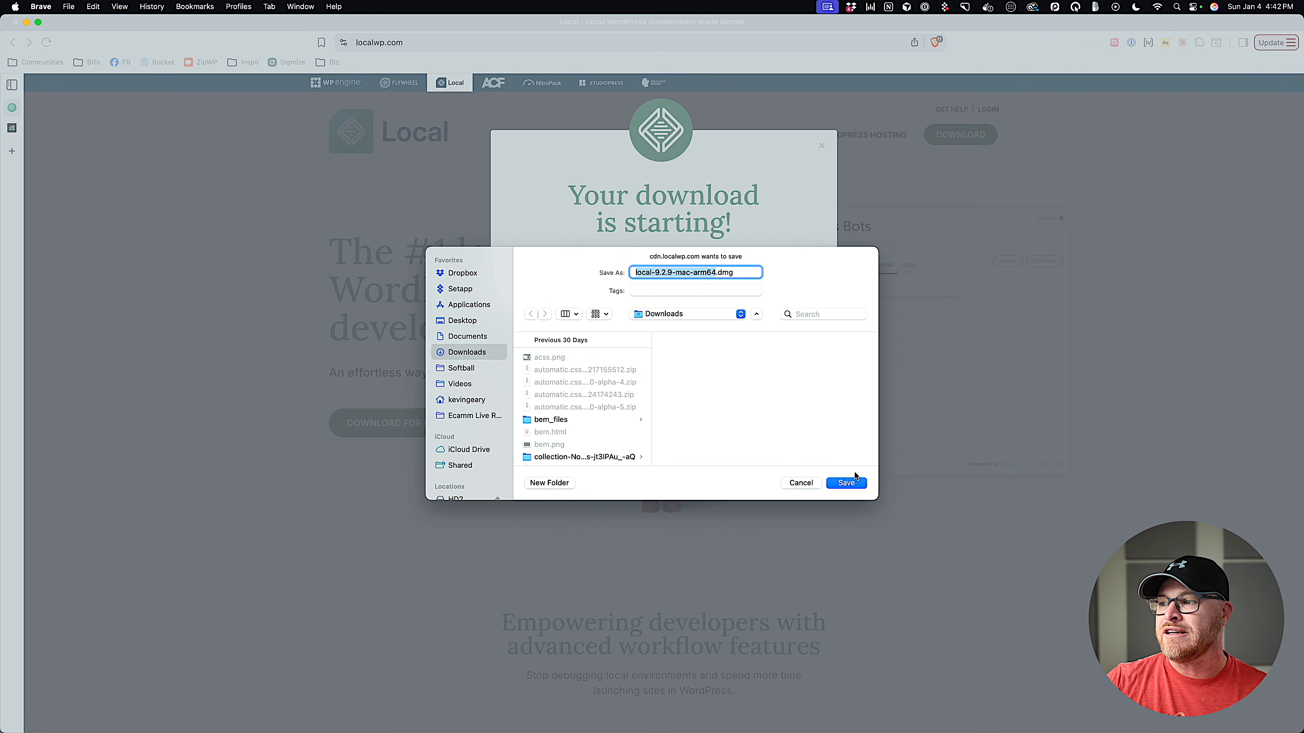
Save local-9.2.9-mac-arm64.dmg to Downloads and open it from Finder.
left_click(846, 483)
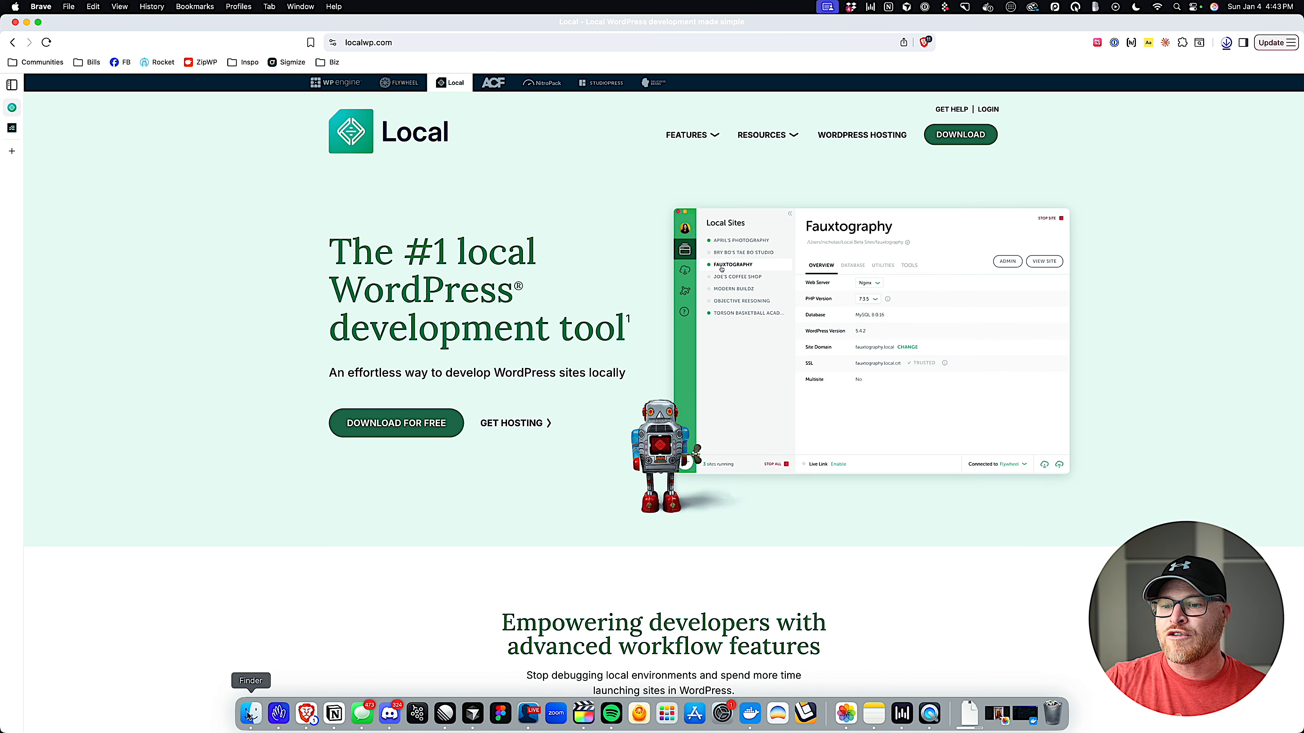
left_click(246, 720)
left_click(639, 524)
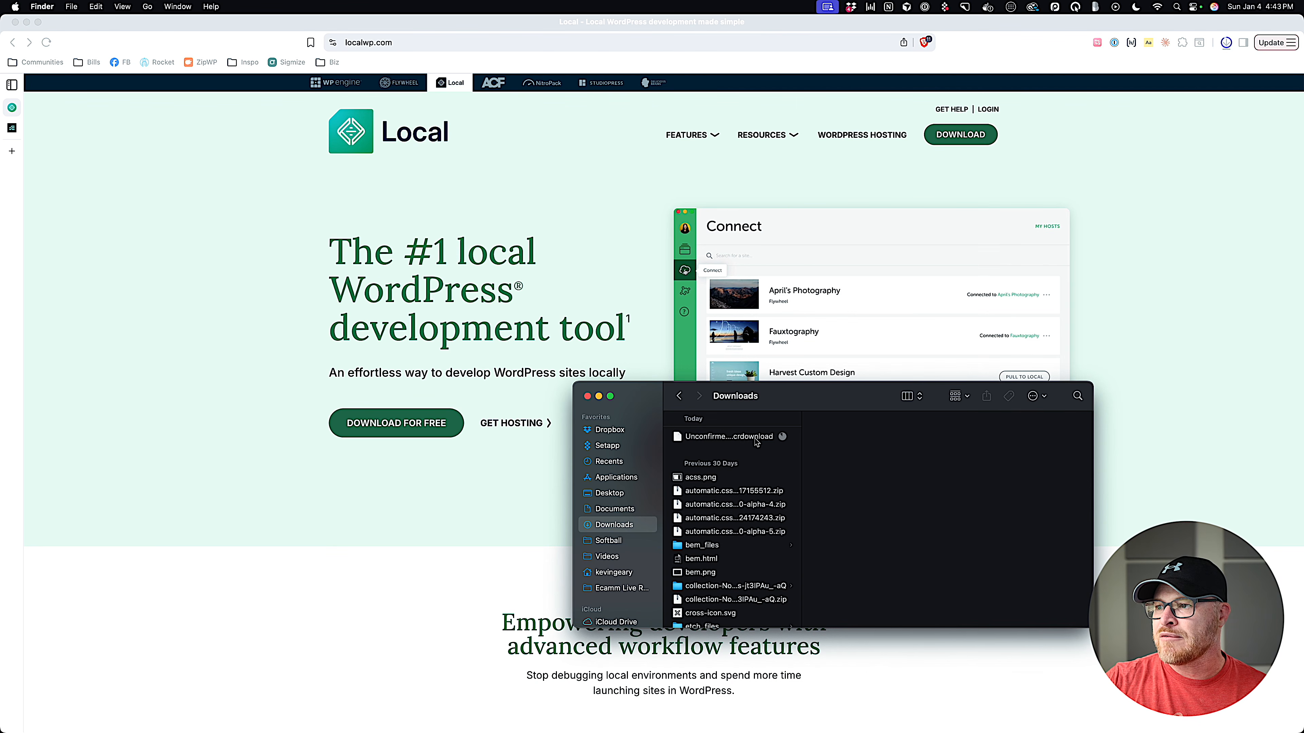
left_click(776, 437)
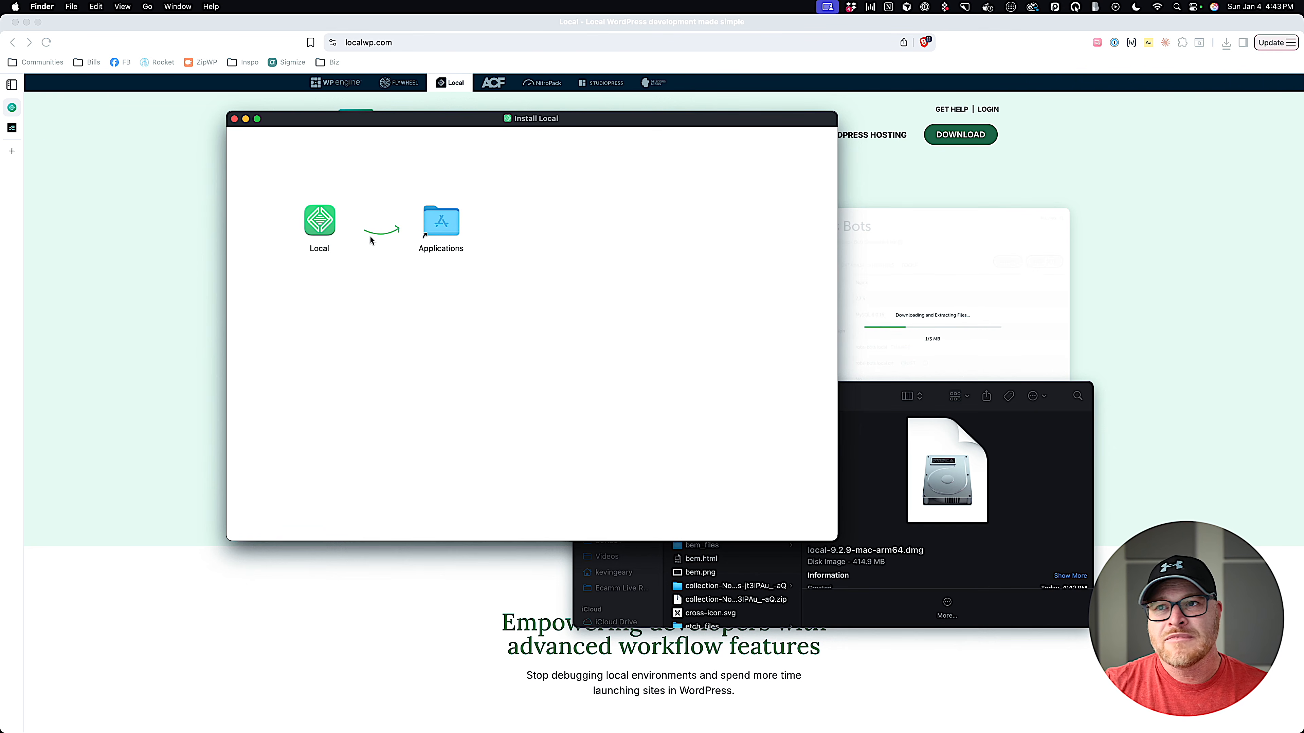
Copy Local into Applications, close the installer window, and select Local in Applications.
left_click_drag(319, 221, 441, 222)
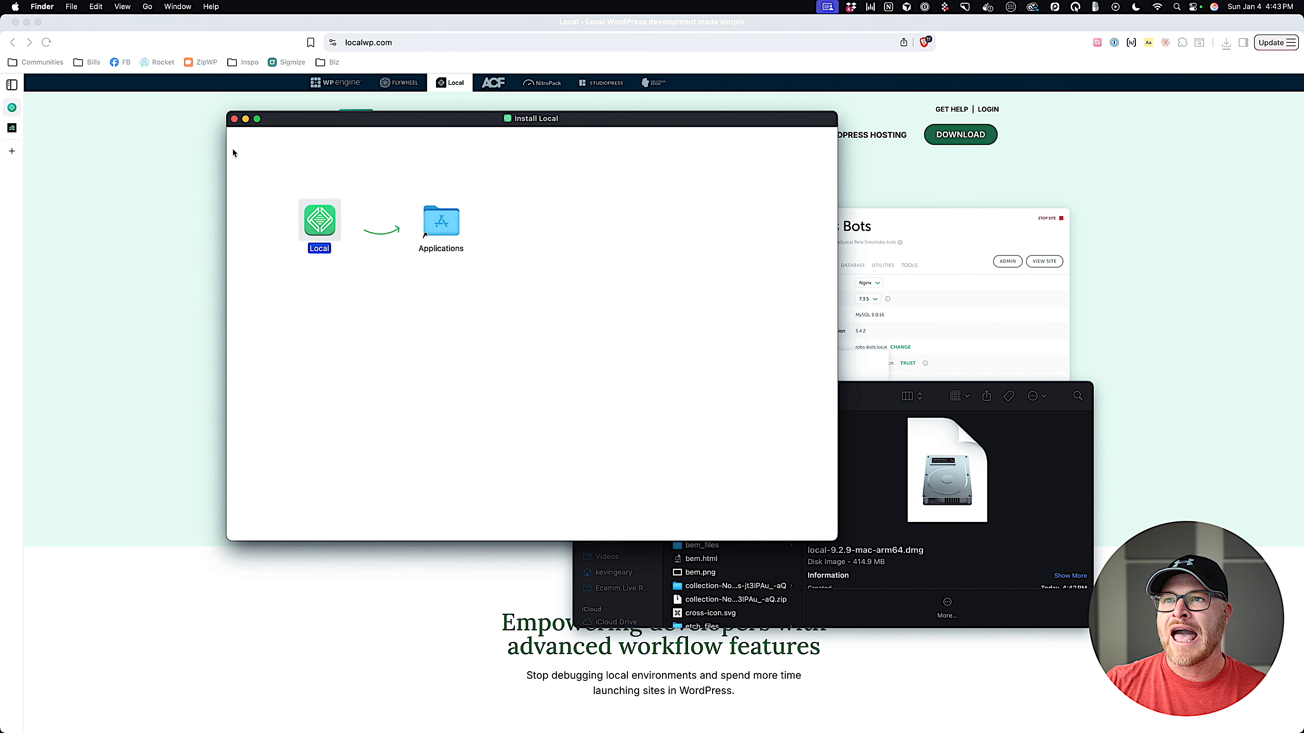
left_click(234, 118)
left_click_drag(642, 409, 476, 296)
left_click(441, 365)
scroll(580, 409, "down", 15)
scroll(576, 411, "down", 5)
left_click(544, 420)
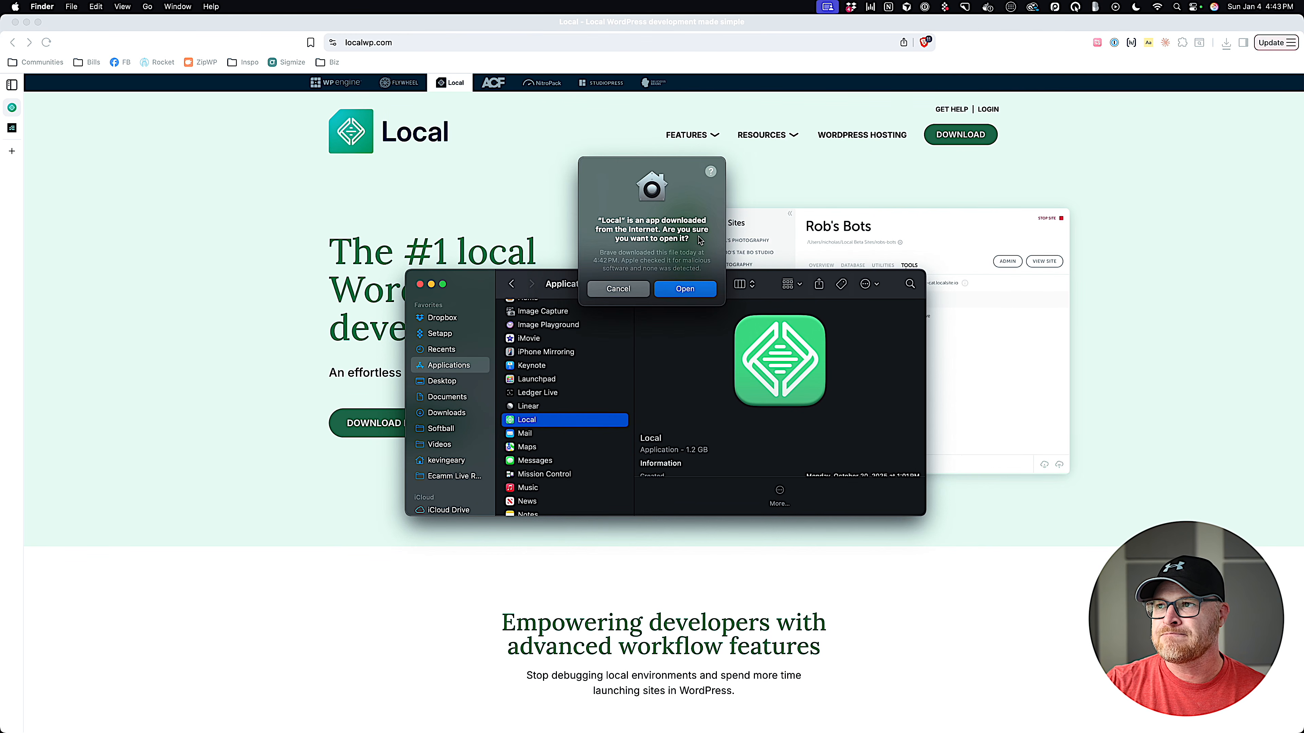
Open Local past the security prompt, agree to the terms, enable anonymous usage reporting, and begin a new site.
left_click(684, 283)
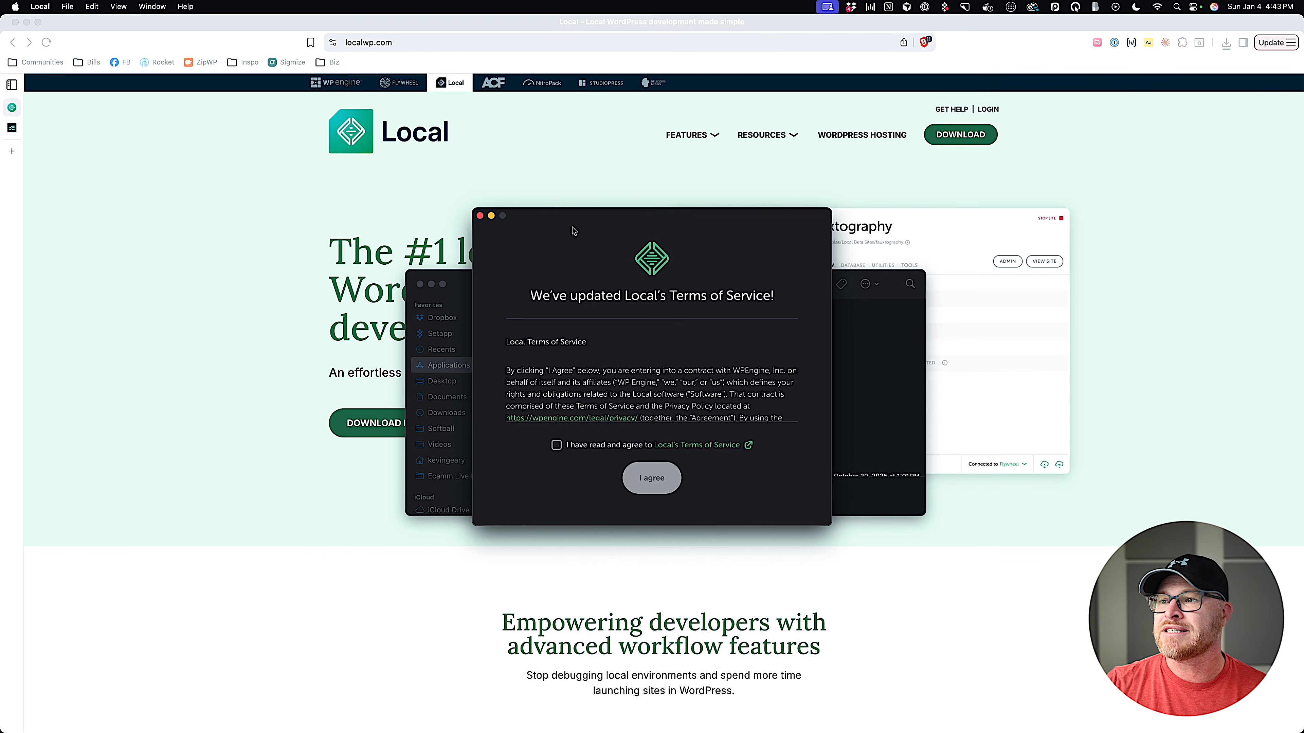
left_click(556, 445)
left_click(651, 478)
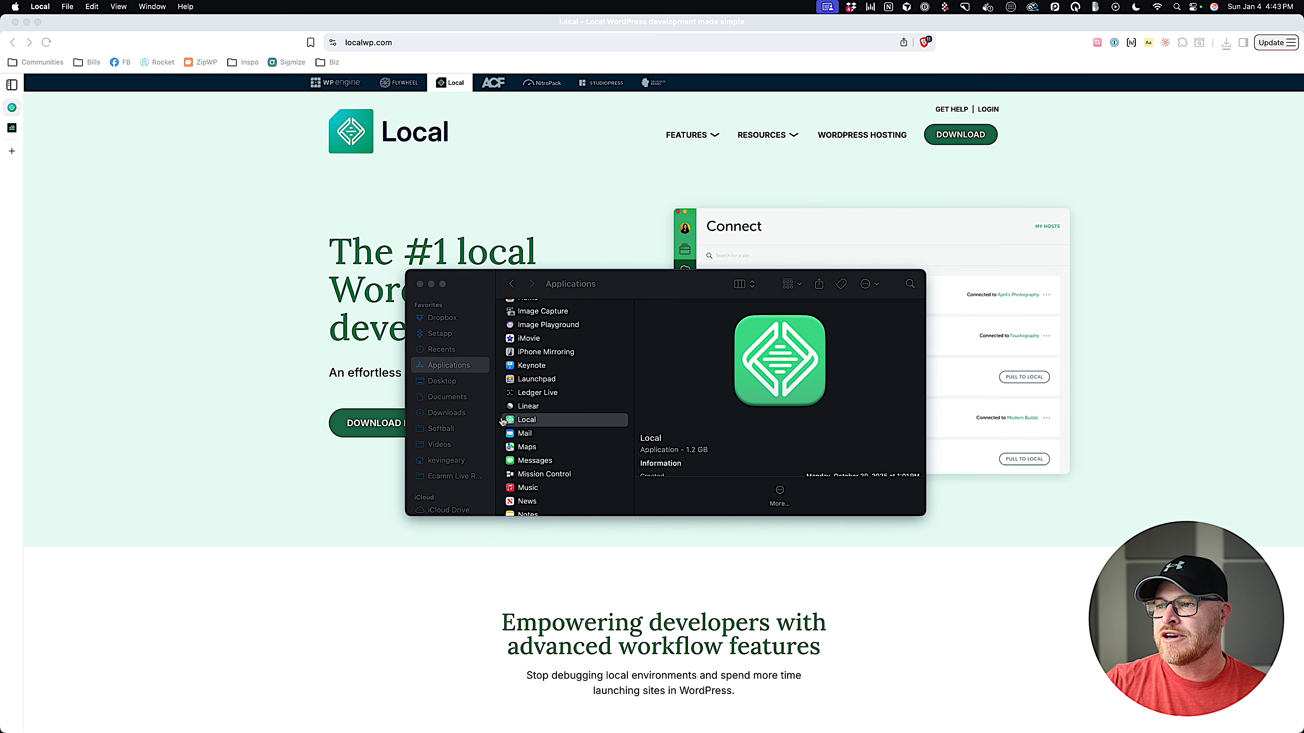
left_click(701, 433)
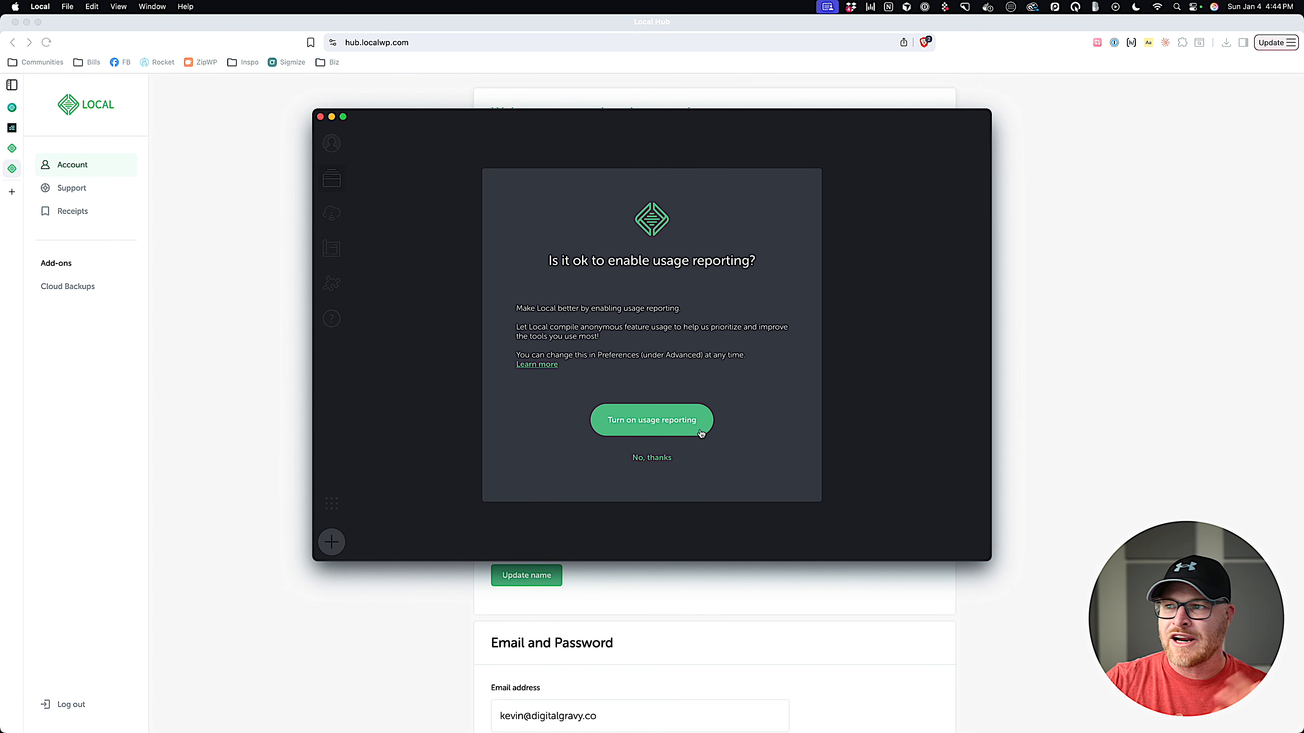
left_click(687, 429)
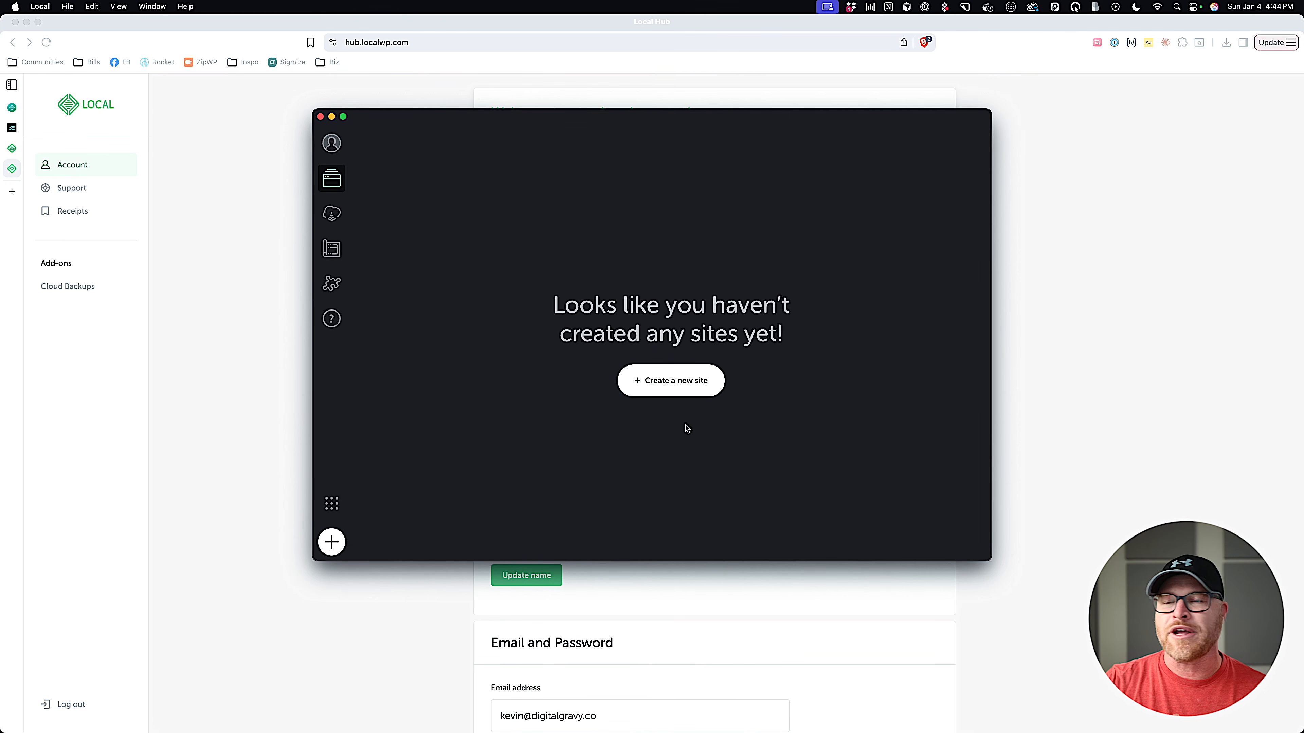
left_click(678, 384)
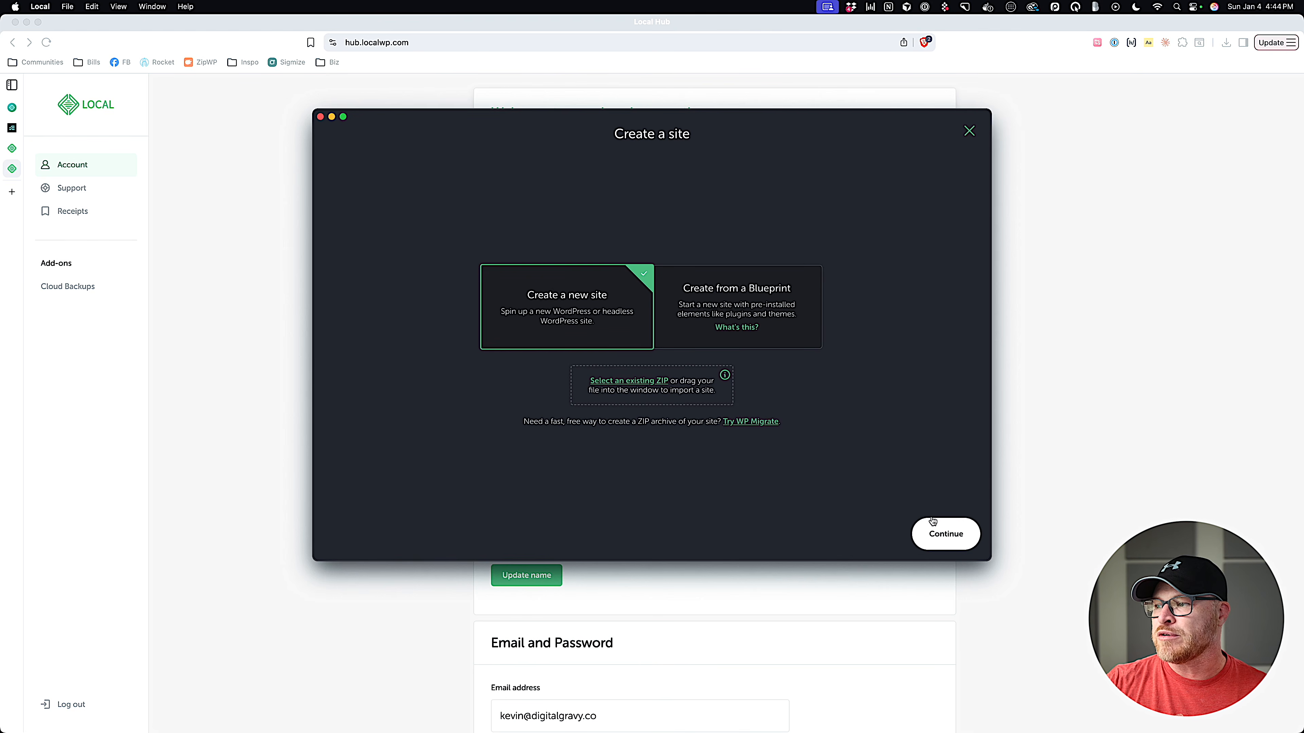
Start a brand-new WordPress site named 'My Etch Site', checking its domain and path settings.
left_click(927, 534)
type("C")
key("BackSpace")
type("My Etch Sige")
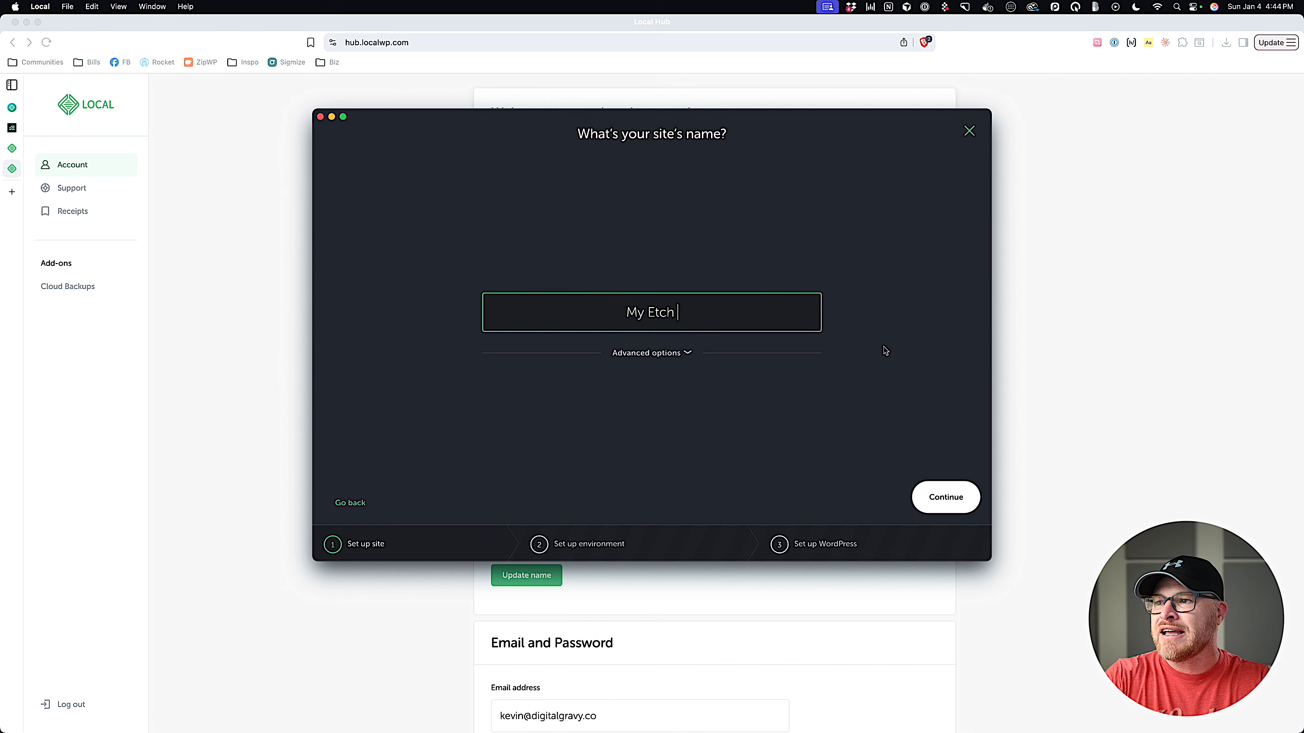
key("BackSpace")
key("BackSpace")
type("te")
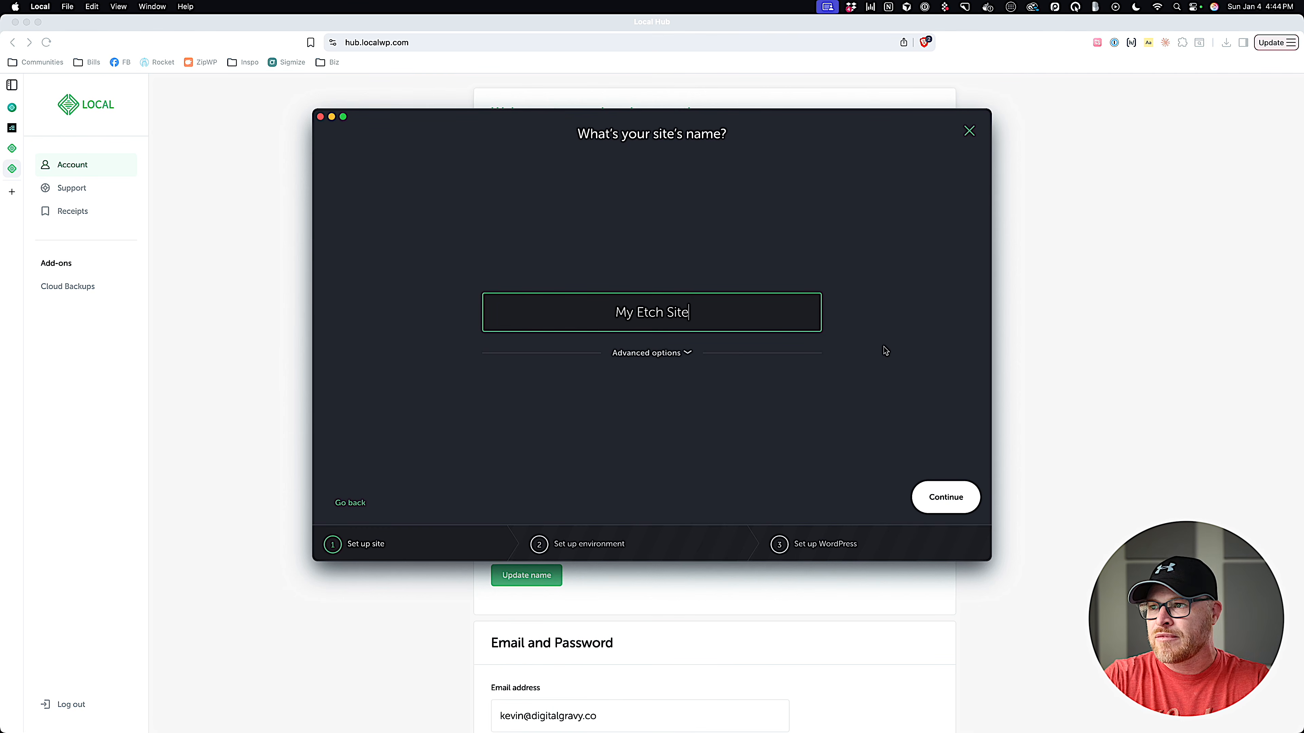
left_click(676, 355)
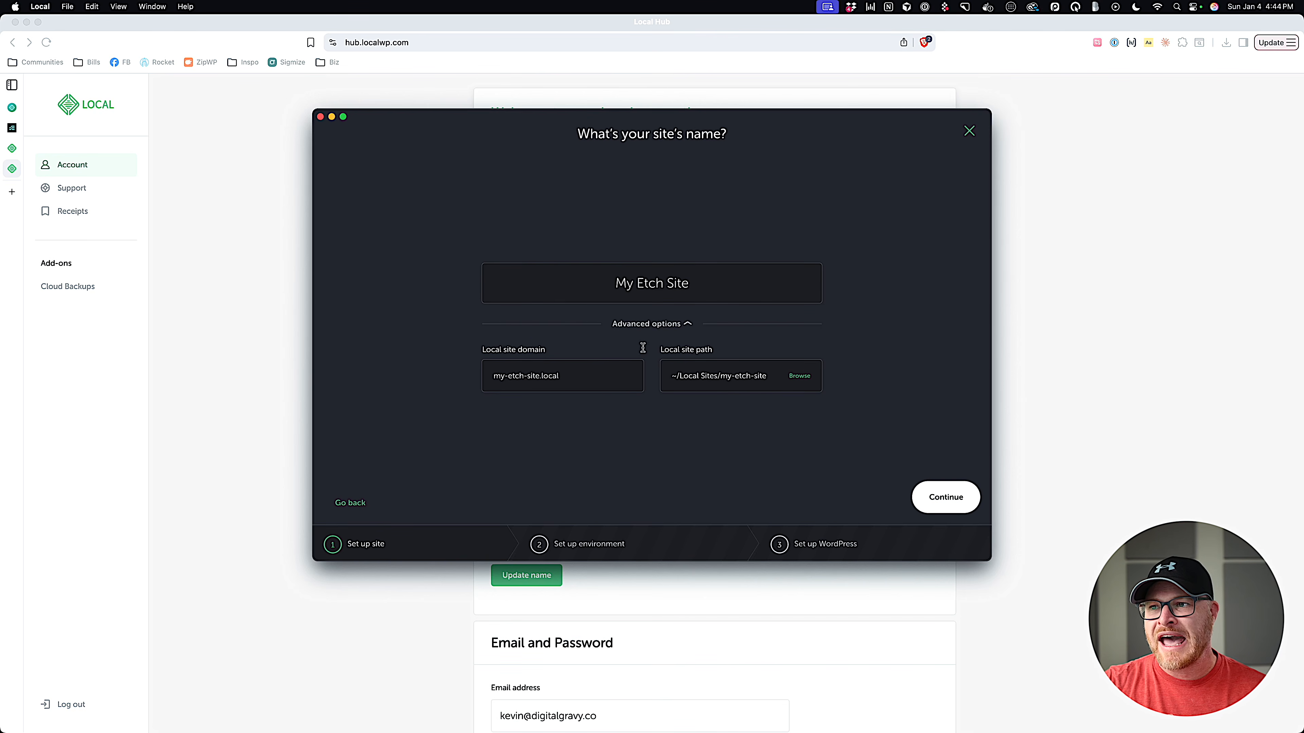
left_click(663, 325)
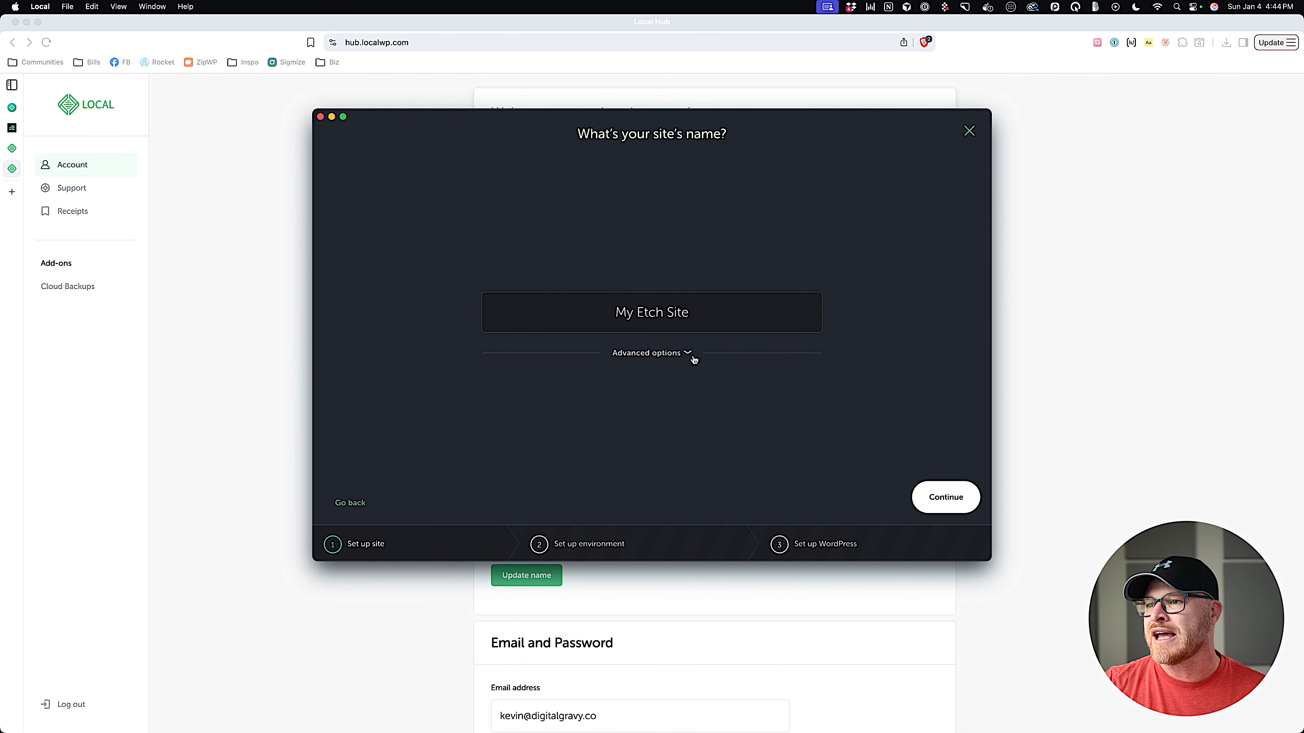
Keep the Preferred environment and enter 'admin' as the WordPress username.
left_click(956, 499)
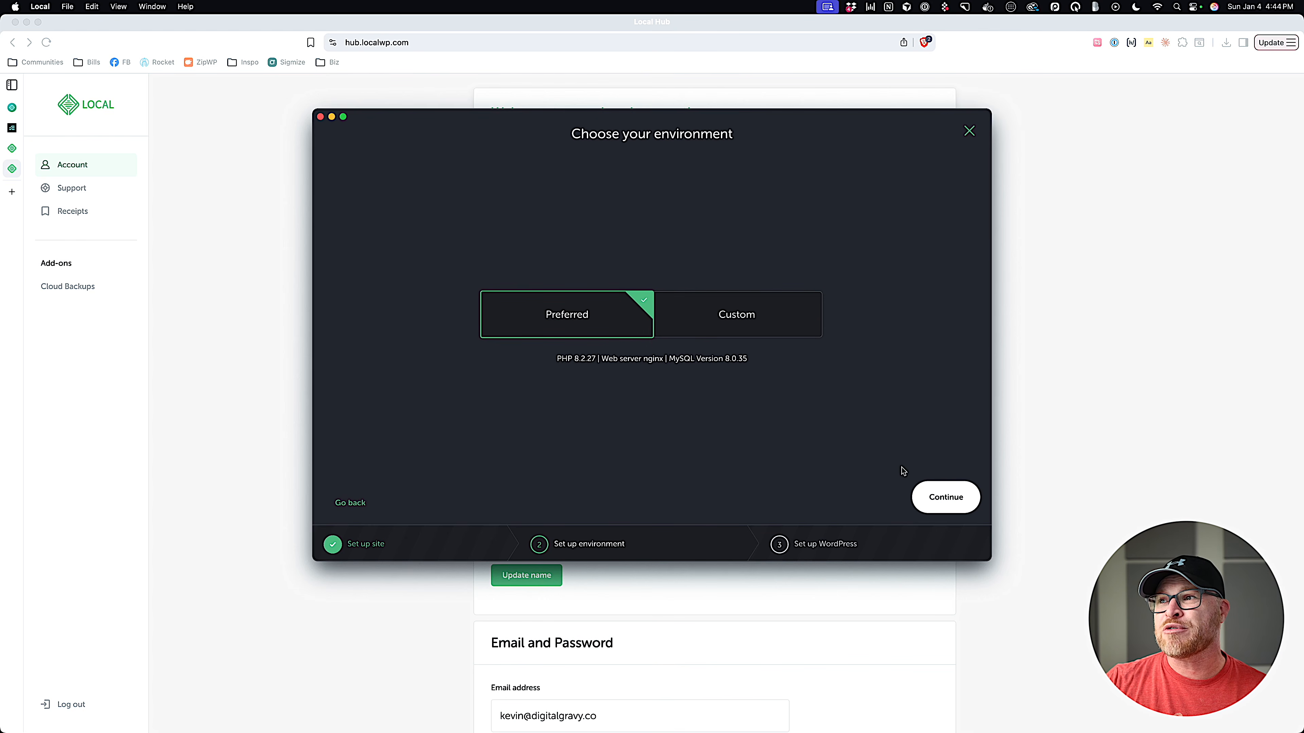
left_click(935, 494)
type("admin")
key("Tab")
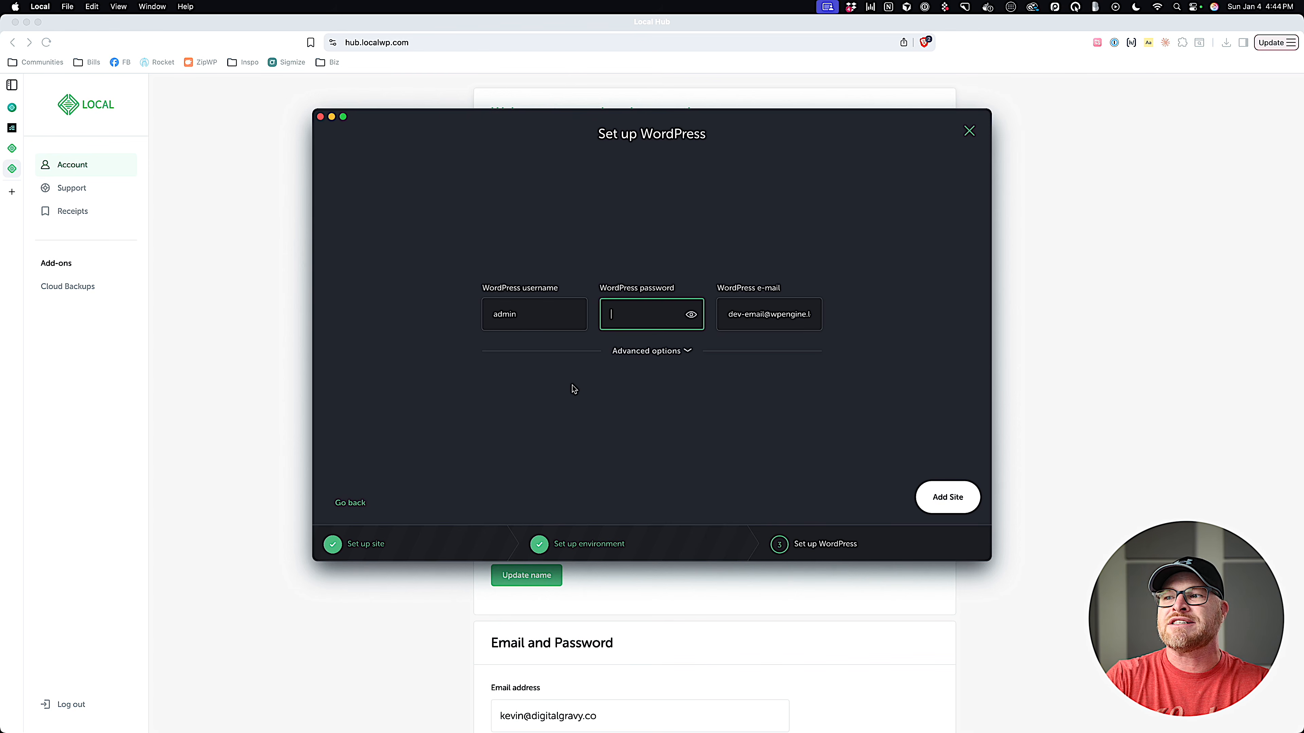
Enter the WordPress admin password, review the language and multisite options, and add the site.
type("••••••••")
key("Tab")
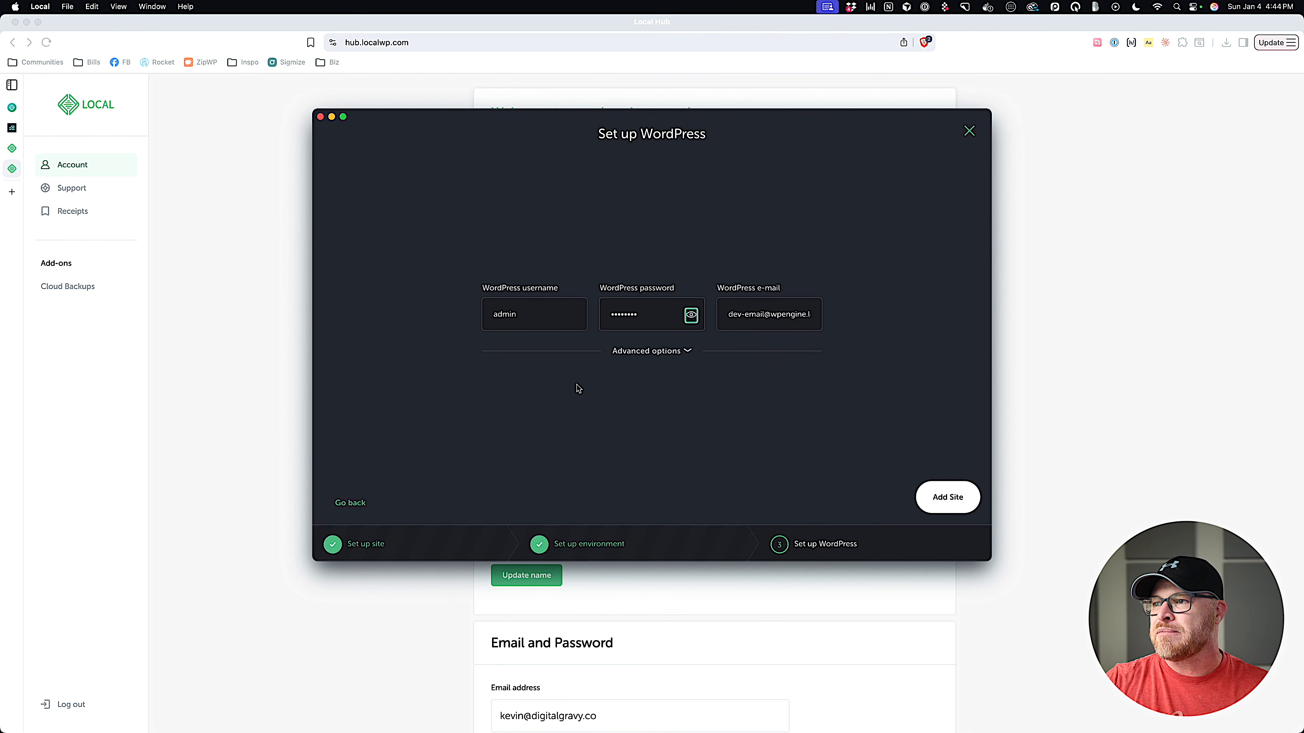
left_click(664, 352)
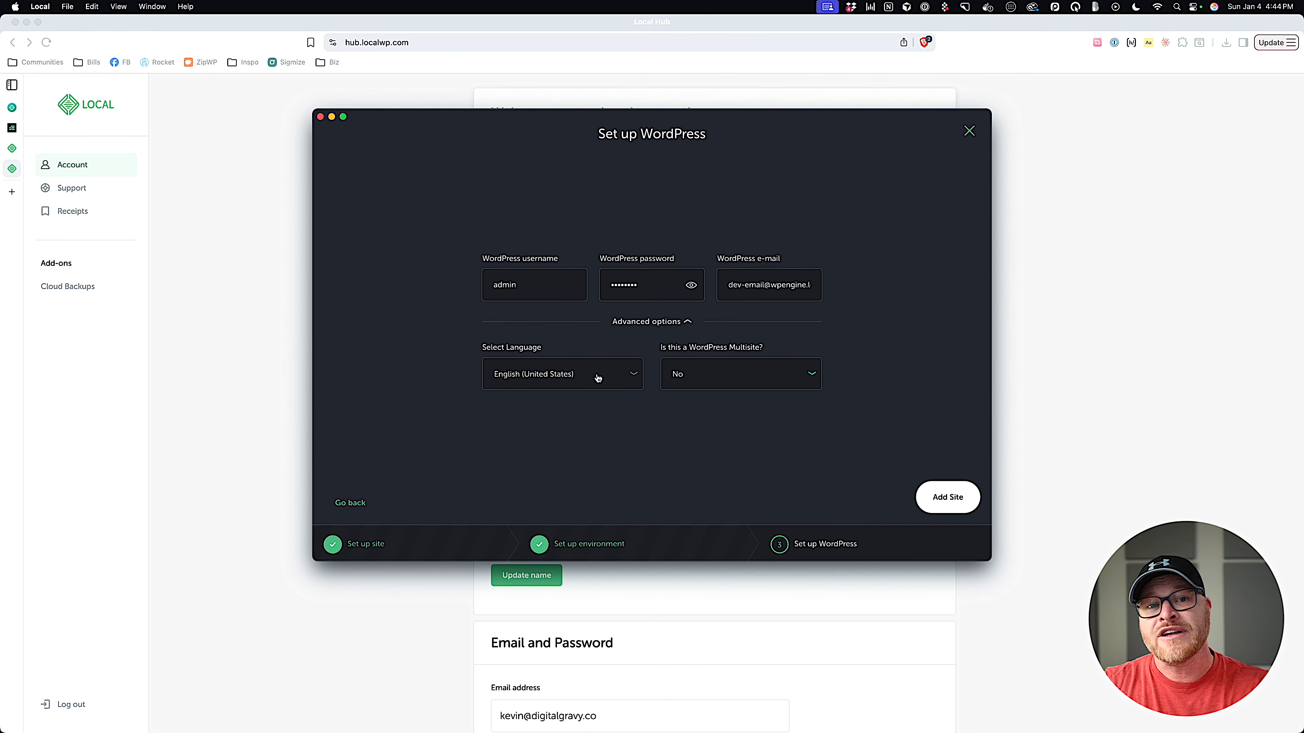
left_click(645, 321)
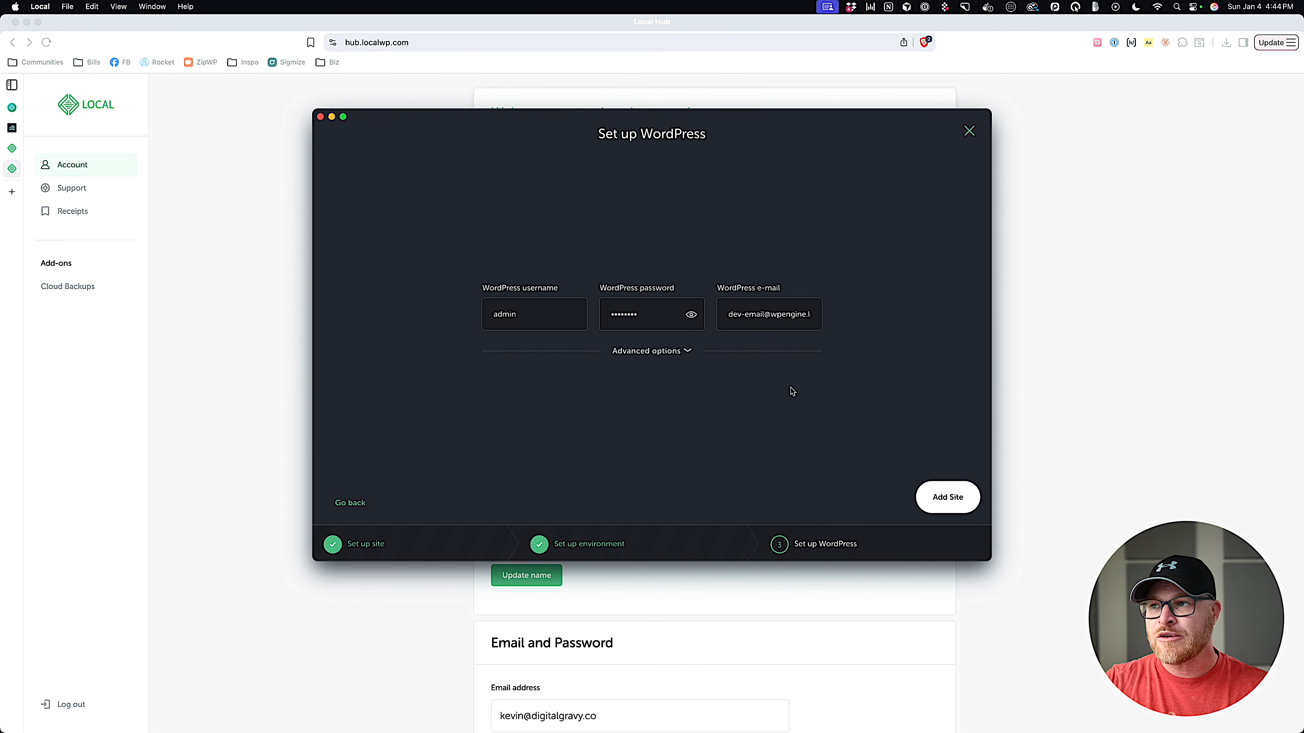
left_click(945, 496)
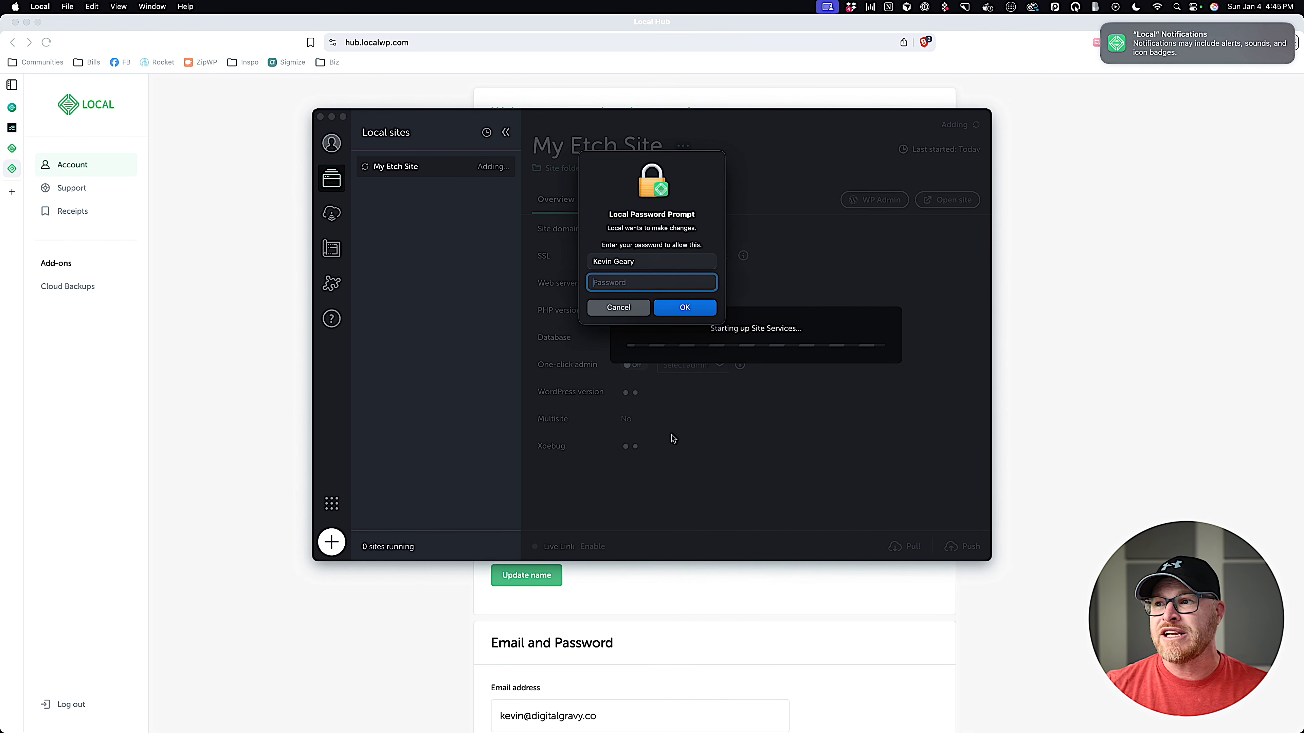
Authorise setup with the system password, try trusting the SSL certificate, then open help on the issue.
type("••••")
key("Return")
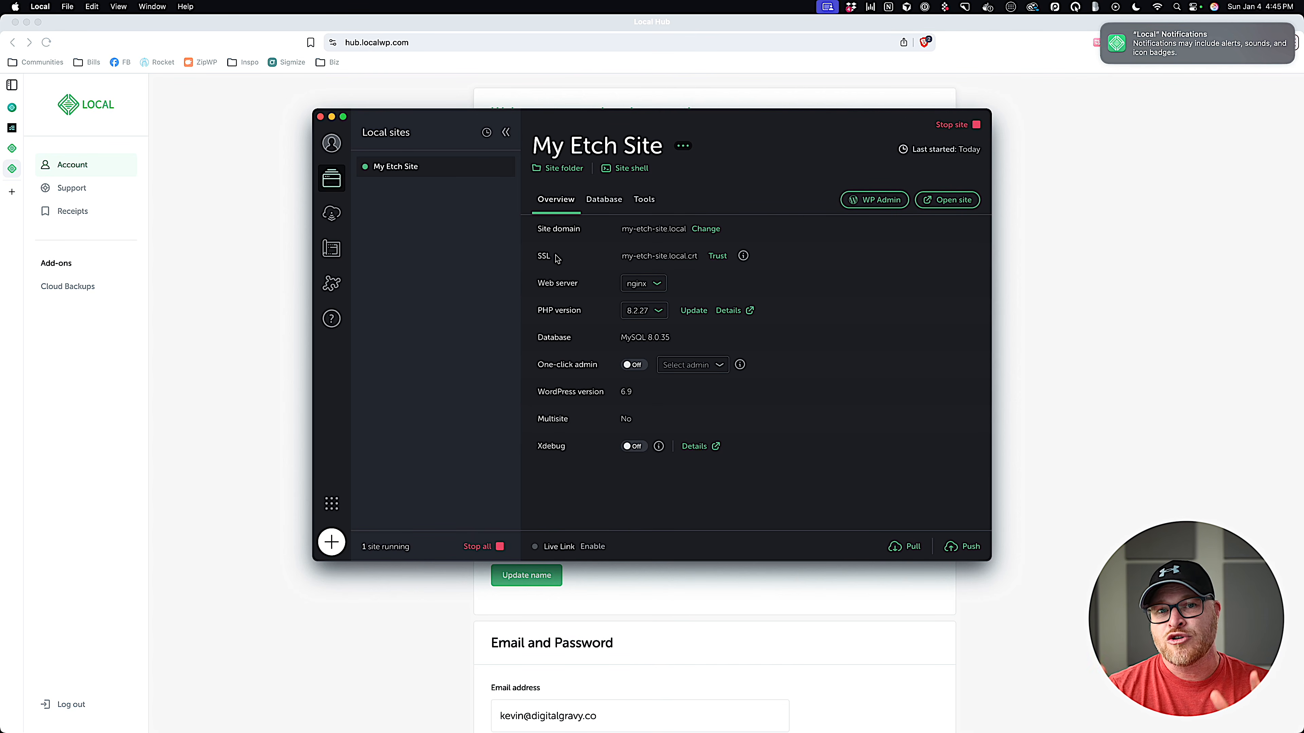
left_click(718, 256)
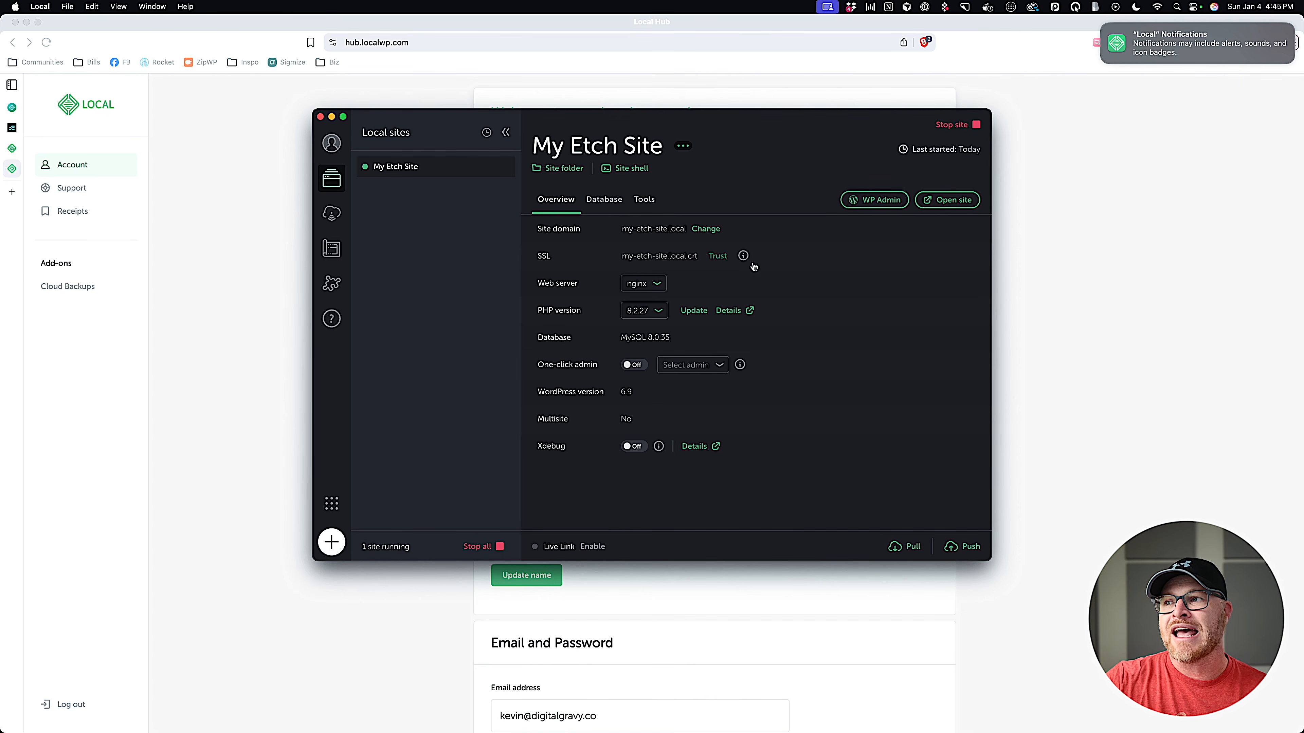
type("••••")
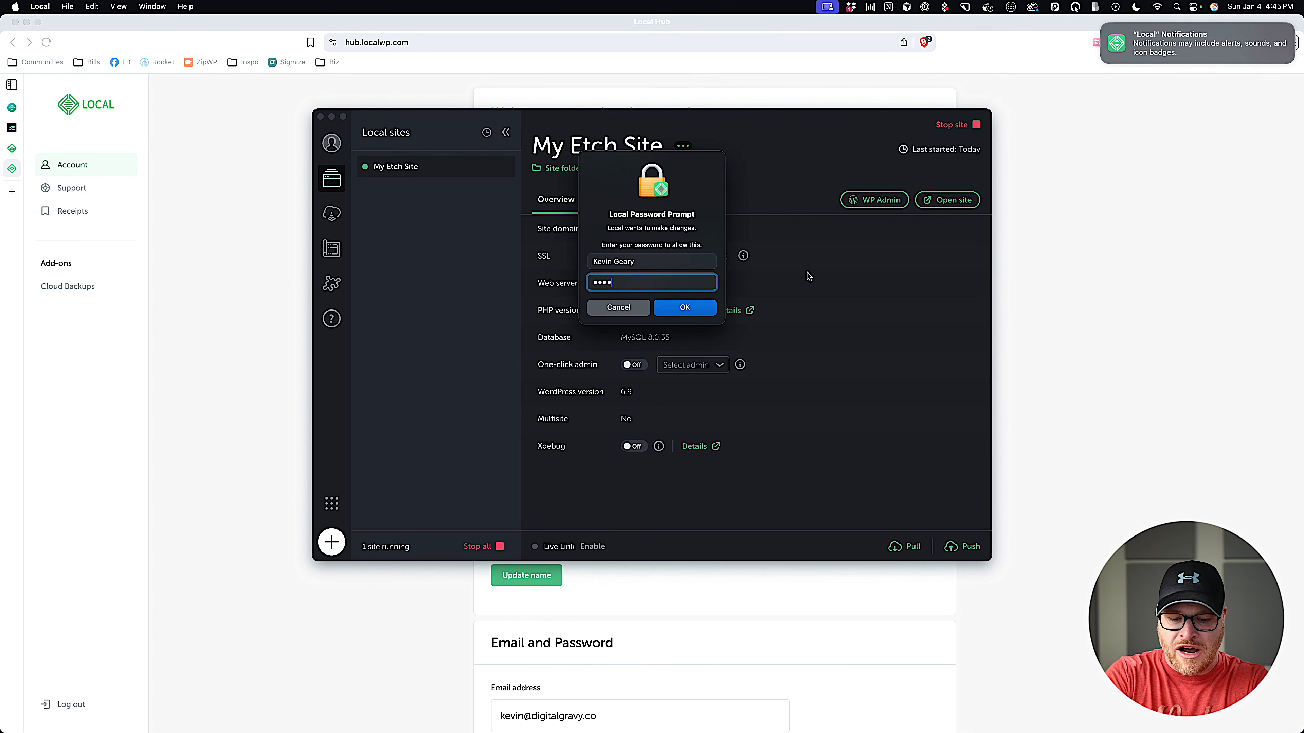
key("Return")
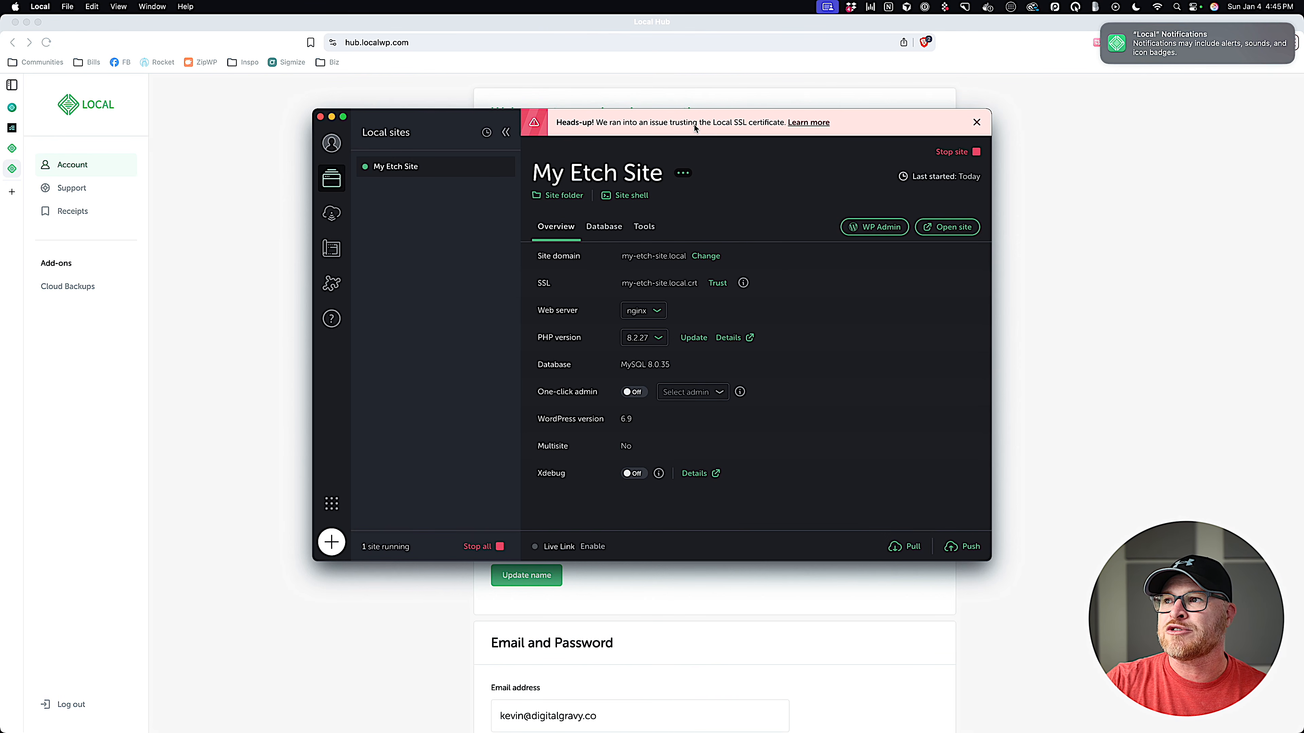
left_click(812, 123)
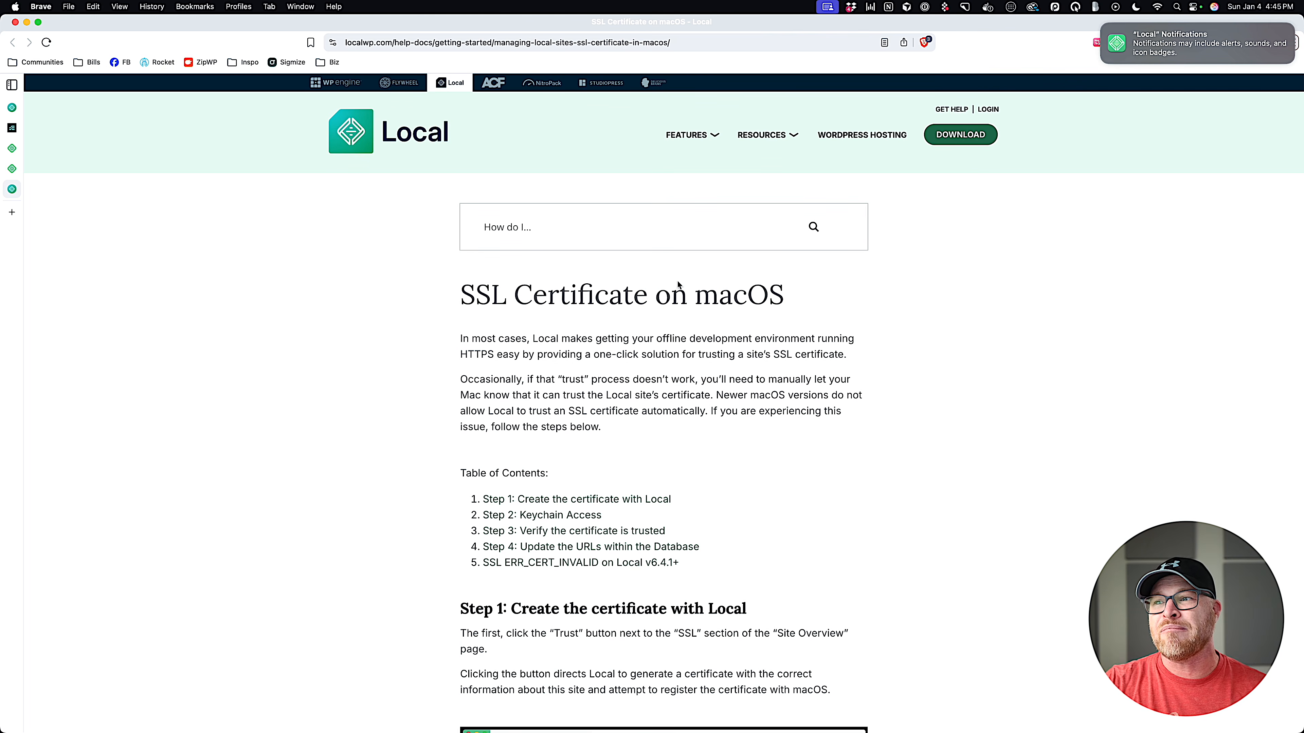
Read through the SSL Certificate on macOS help article, then return to Local.
scroll(678, 280, "down", 15)
scroll(678, 278, "down", 6)
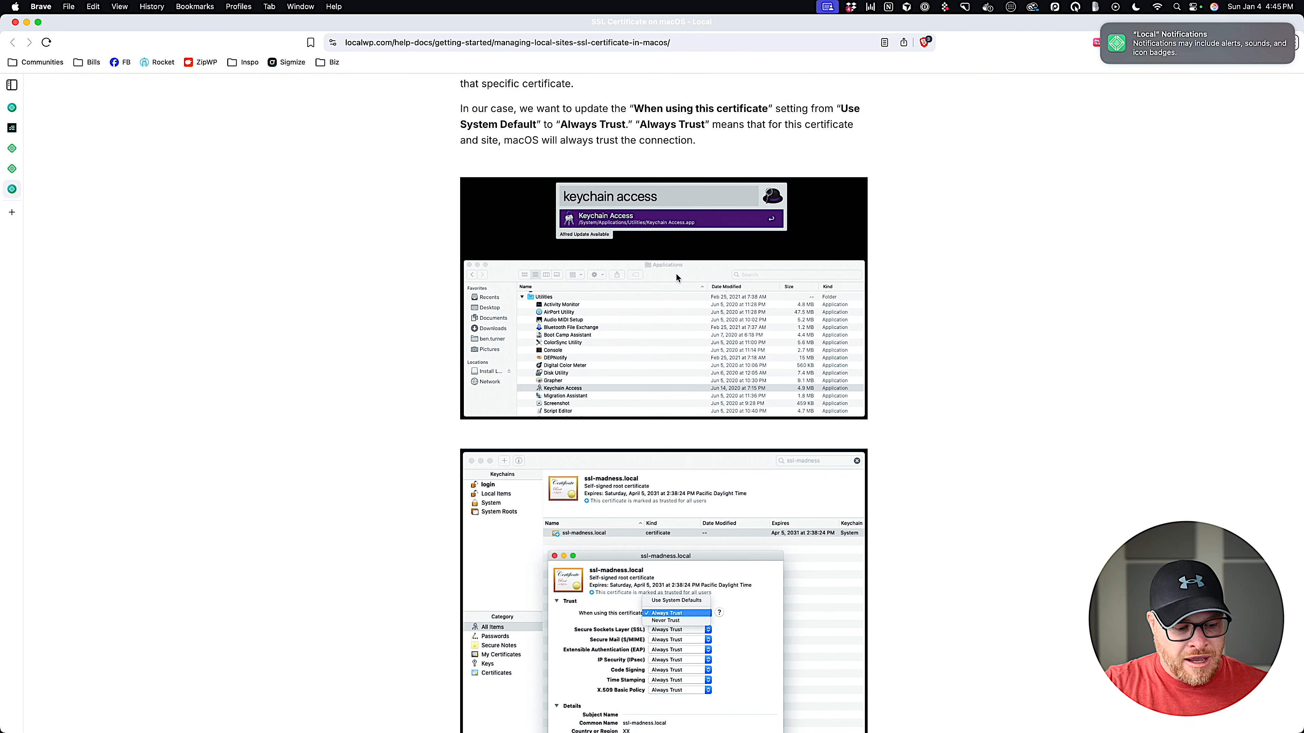
scroll(677, 273, "down", 5)
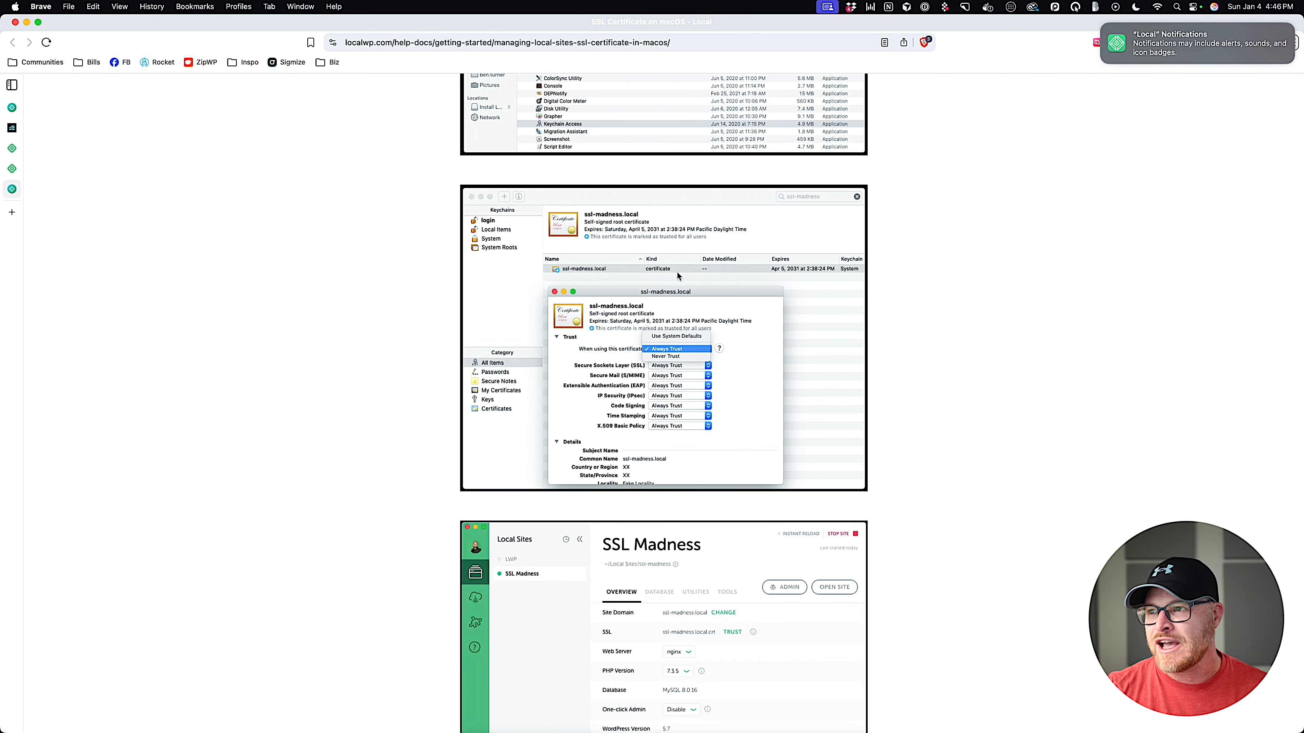
scroll(626, 287, "down", 20)
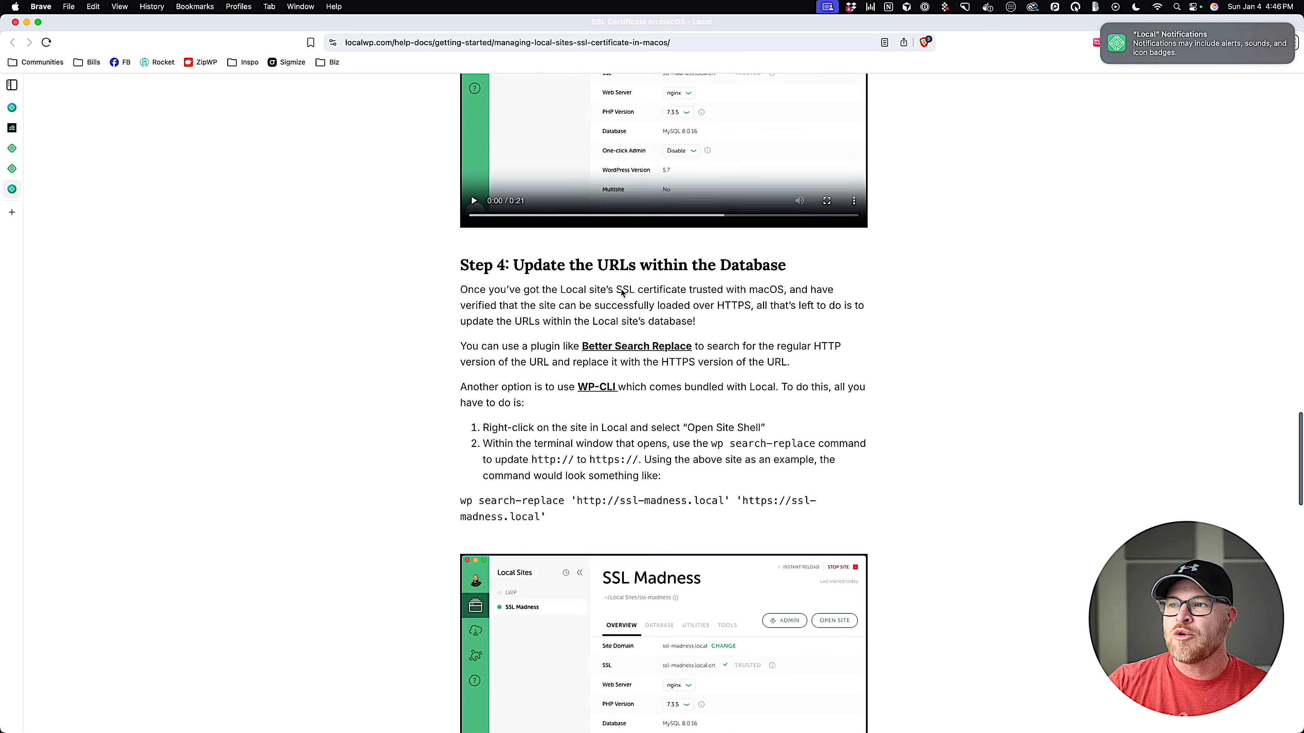
scroll(622, 295, "down", 18)
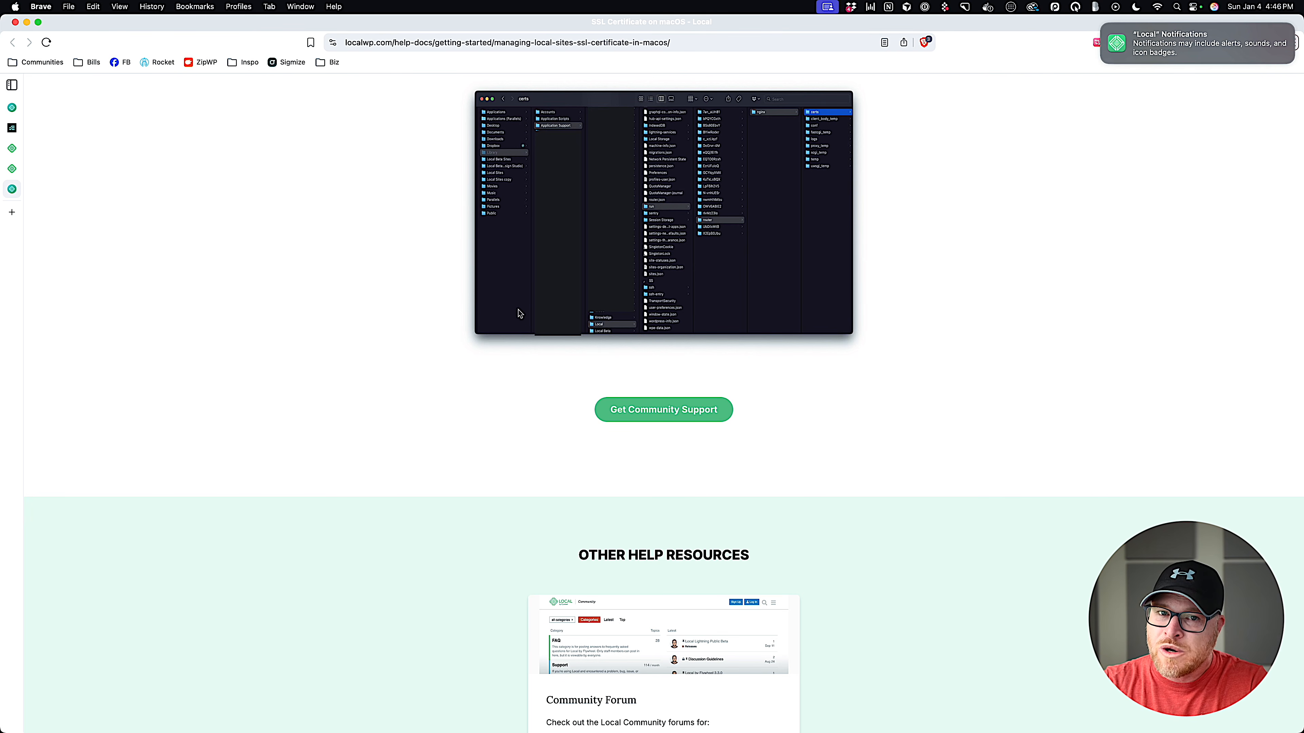
scroll(519, 314, "up", 20)
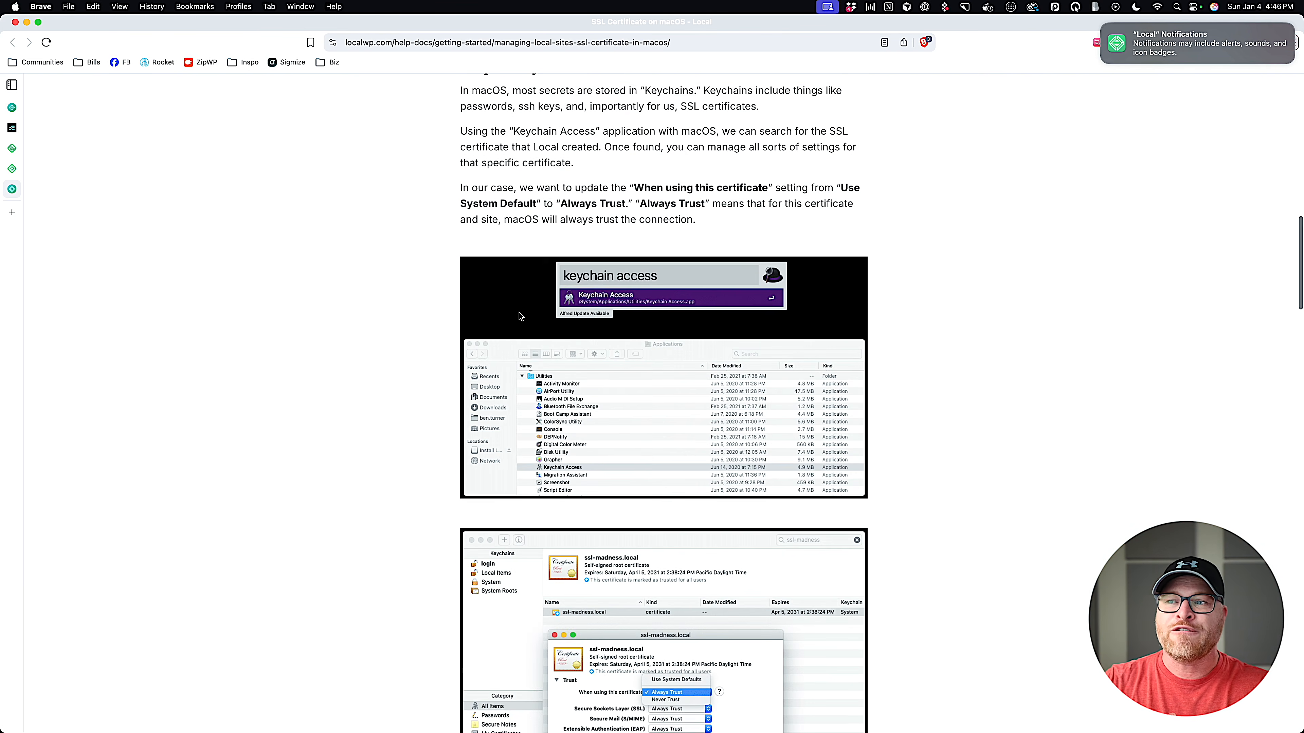
left_click(929, 713)
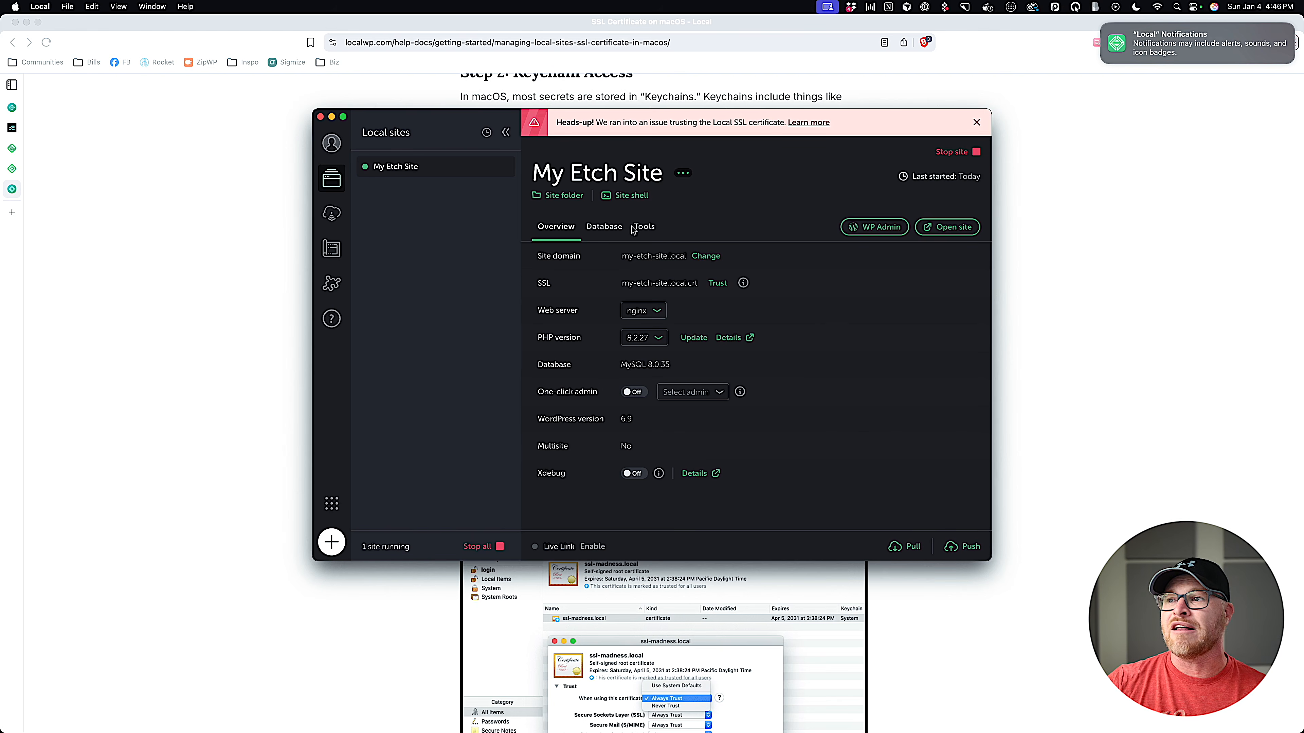
Log in to WP Admin as 'admin' with the account password and Remember Me checked.
left_click(873, 228)
type("admin")
key("Tab")
type("password")
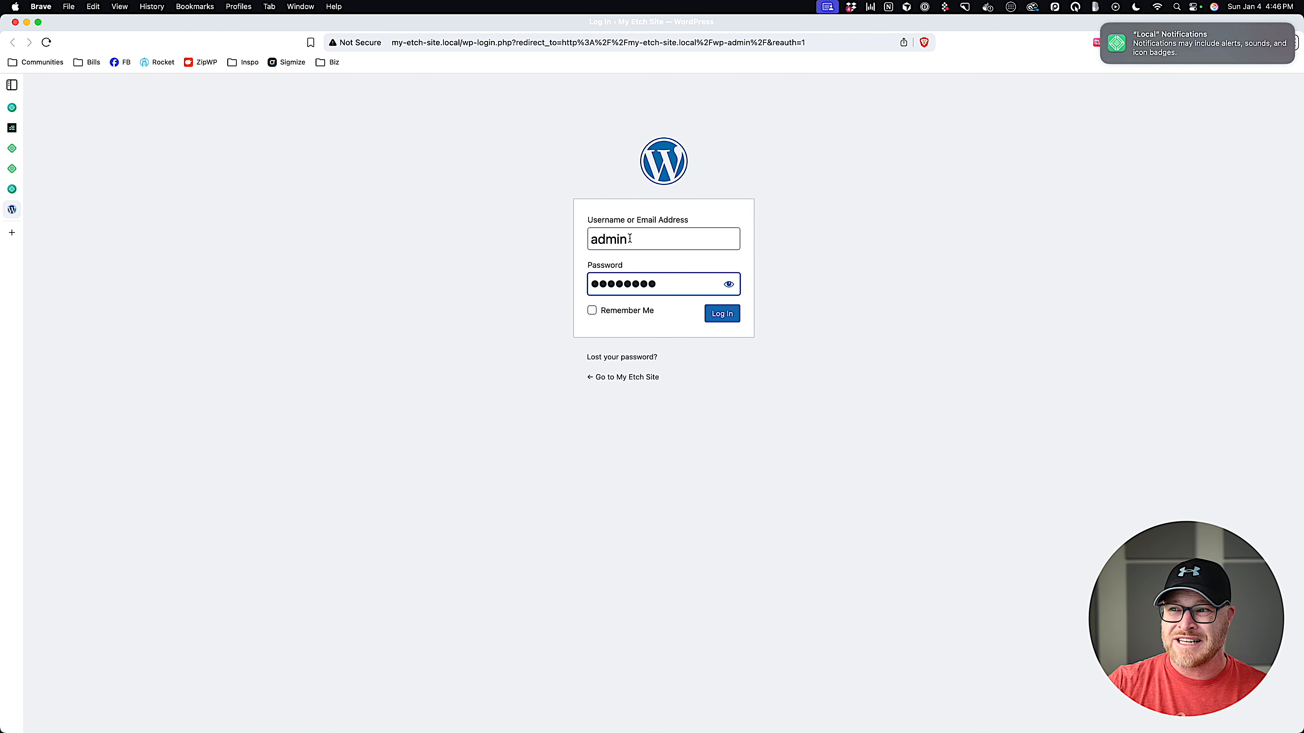
left_click(729, 285)
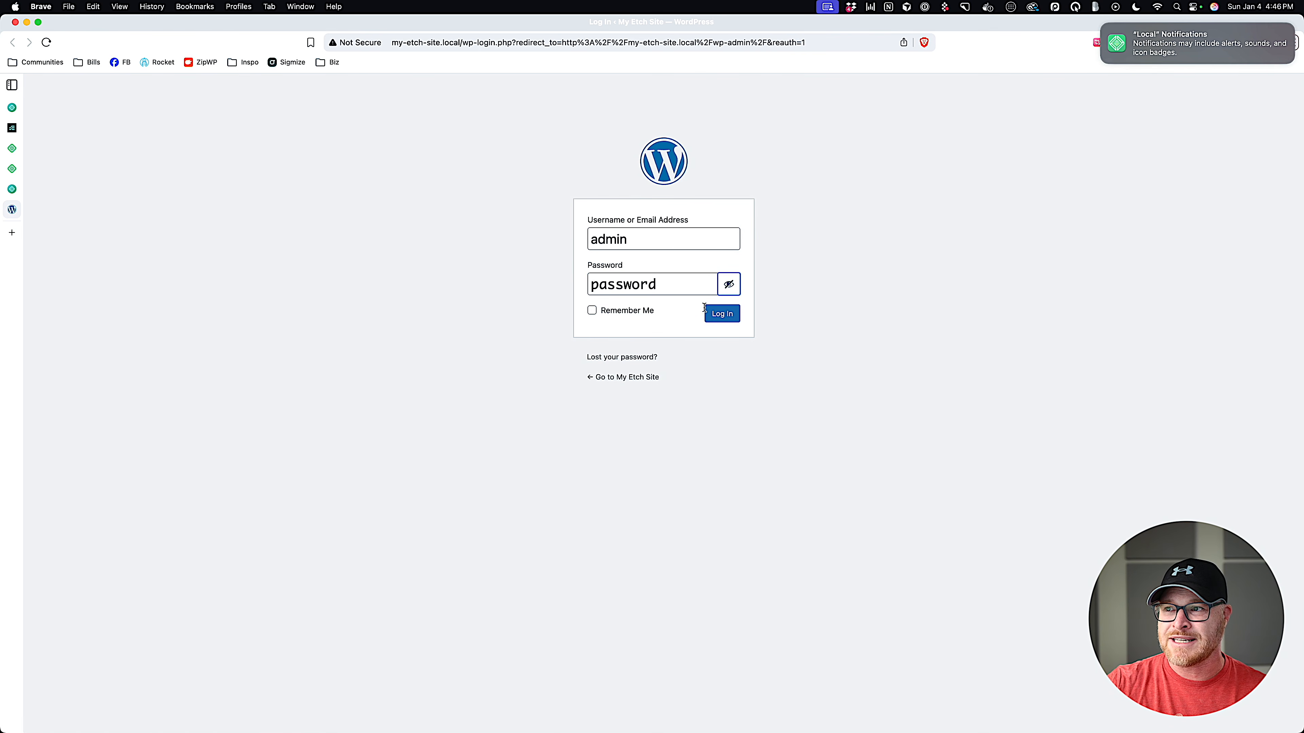
left_click(626, 312)
left_click(713, 319)
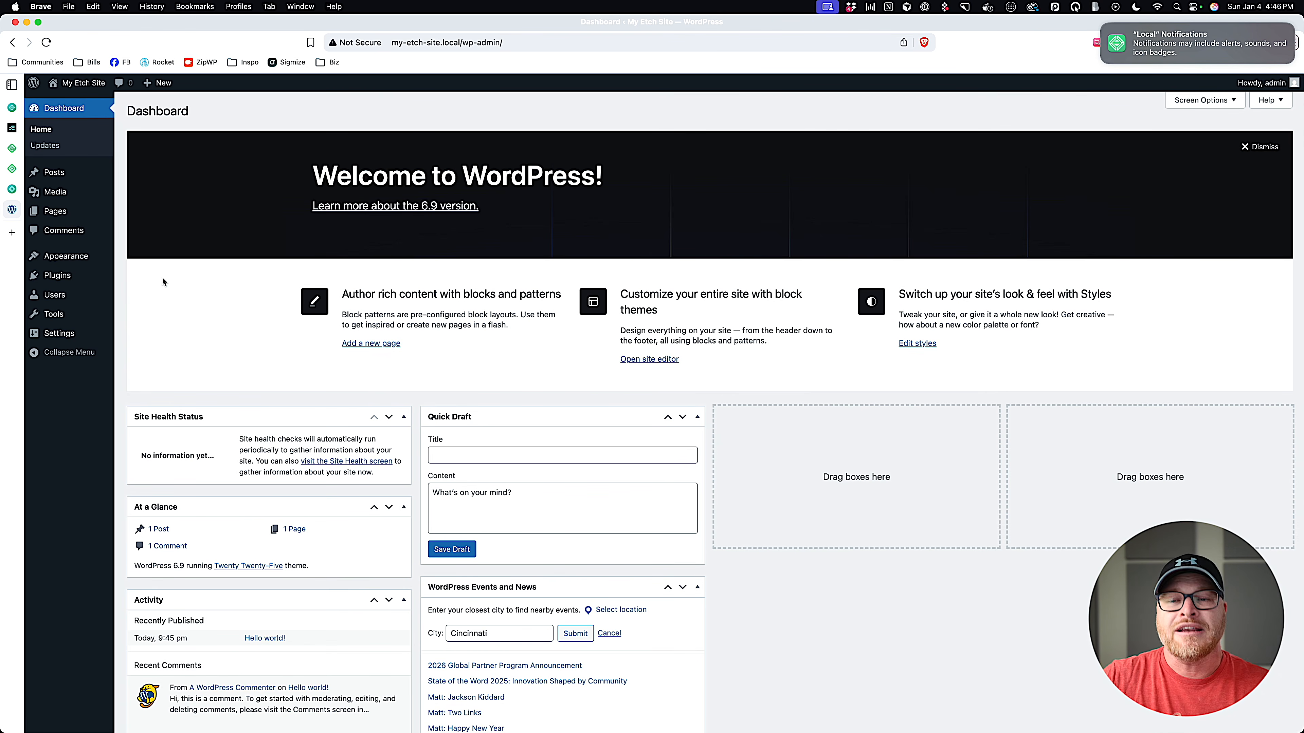
Switch to the Etch account tab, glance at the December 6, 2025 order, and scroll to Licenses and Downloads.
left_click(12, 129)
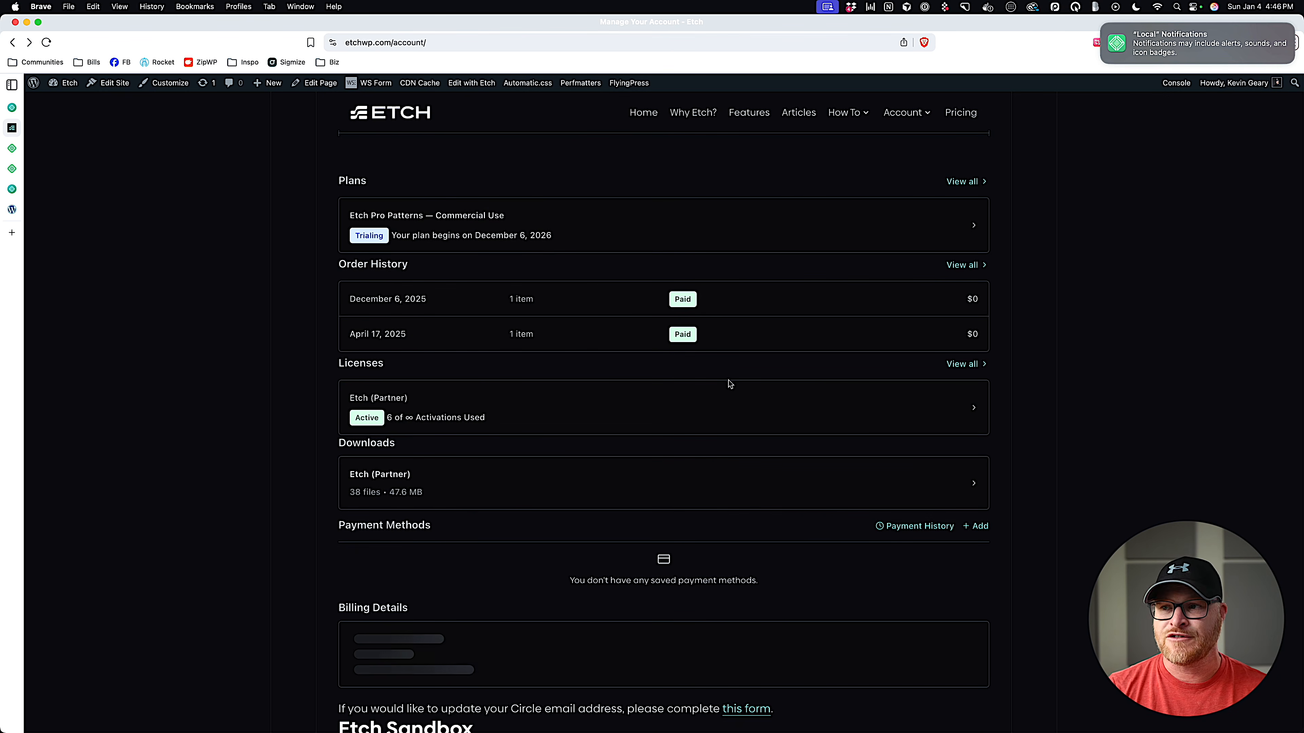
left_click(451, 43)
mouse_move(395, 84)
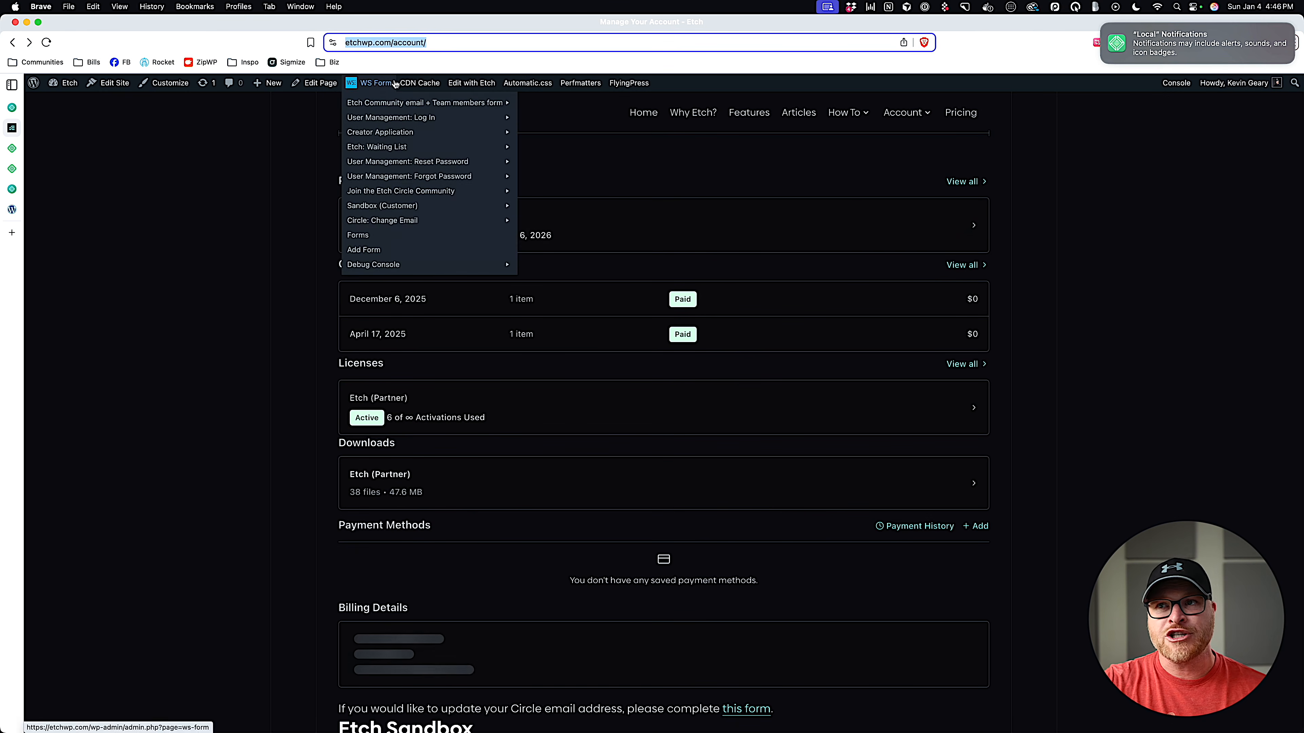
left_click(358, 286)
left_click(12, 42)
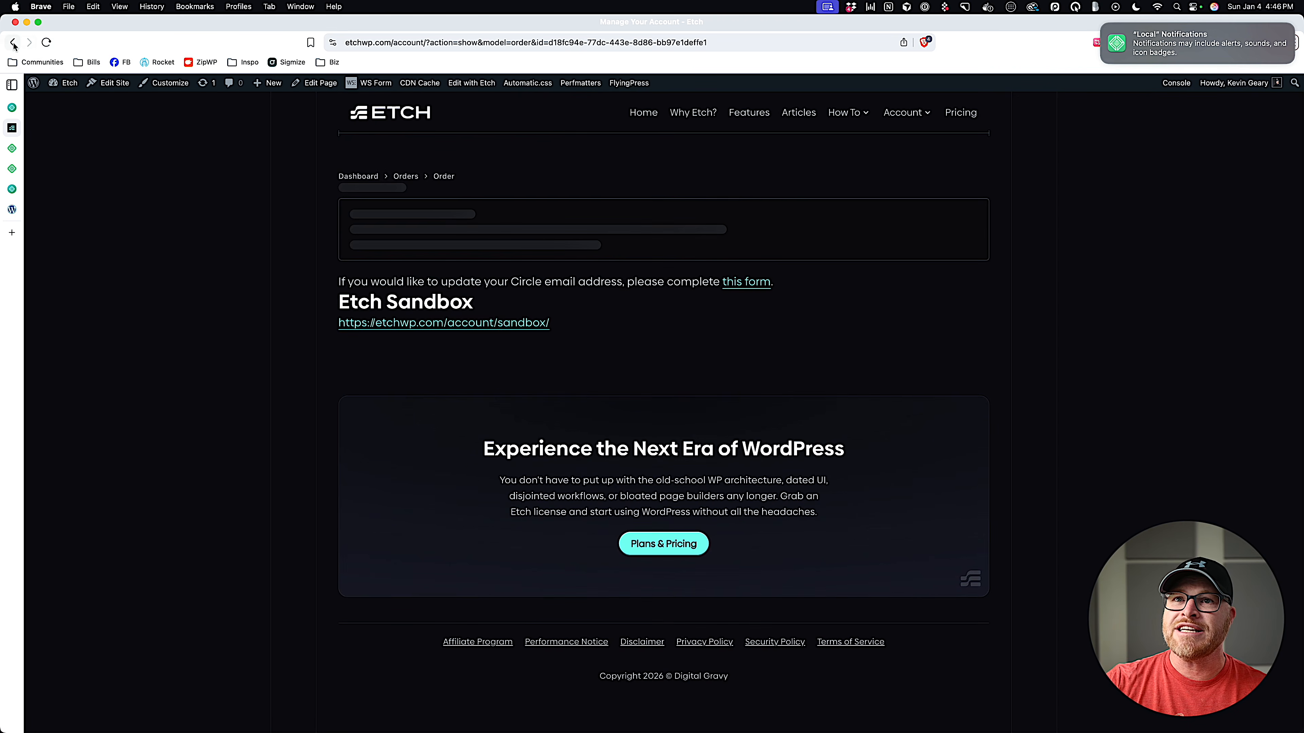
scroll(491, 324, "down", 3)
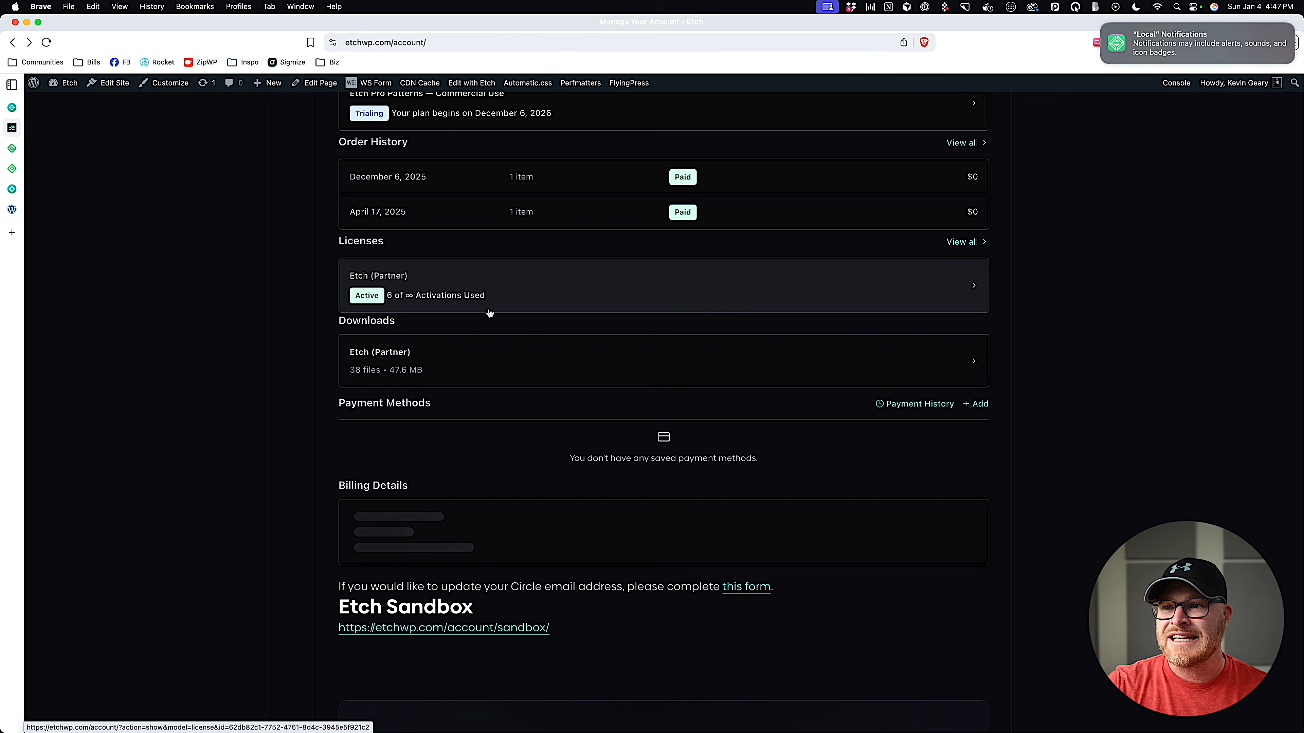
Browse the Etch (Partner) download files to find the newest release.
left_click(475, 378)
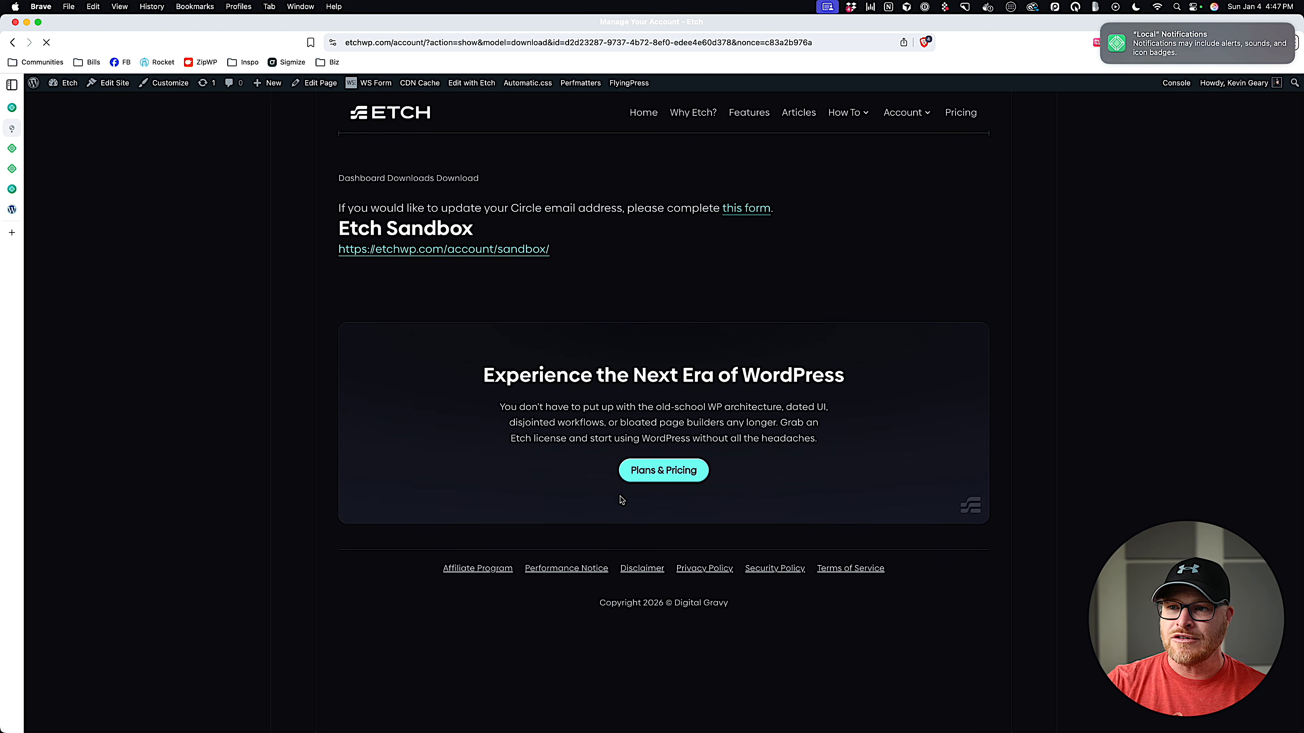
scroll(612, 399, "down", 6)
scroll(612, 399, "down", 5)
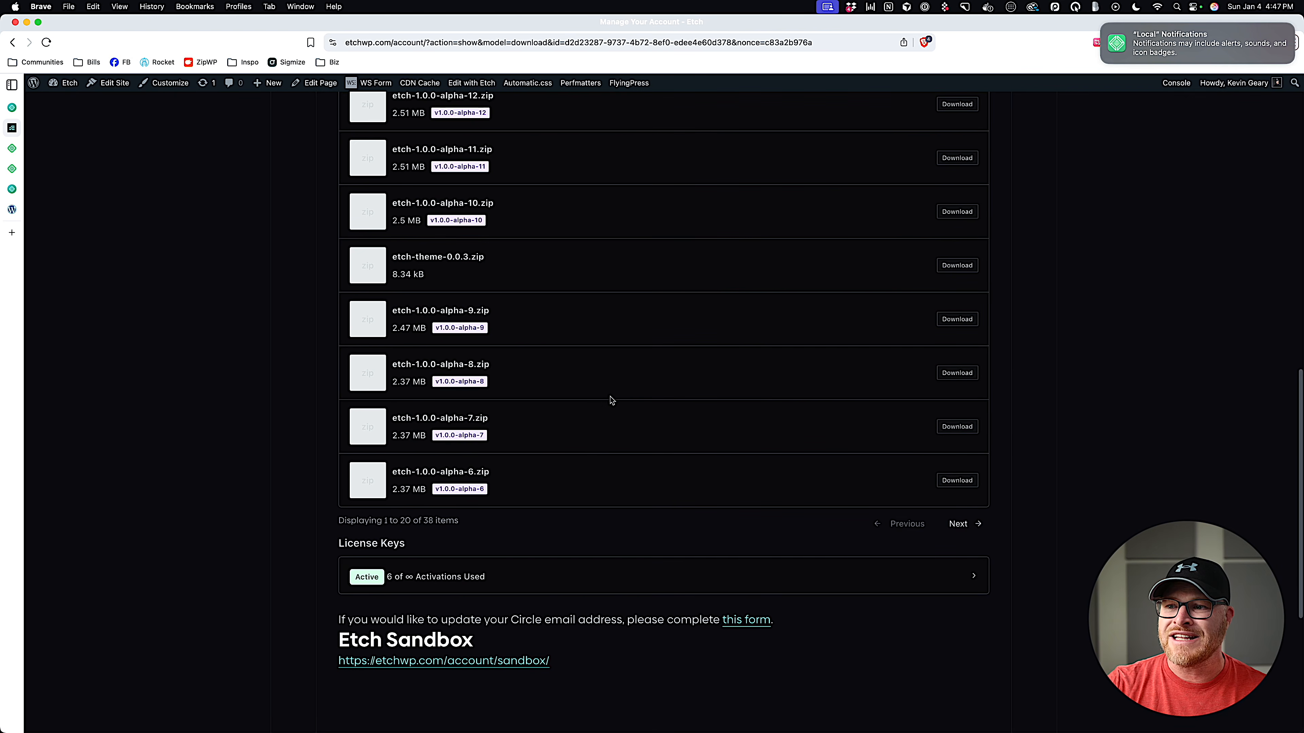
scroll(595, 433, "down", 1)
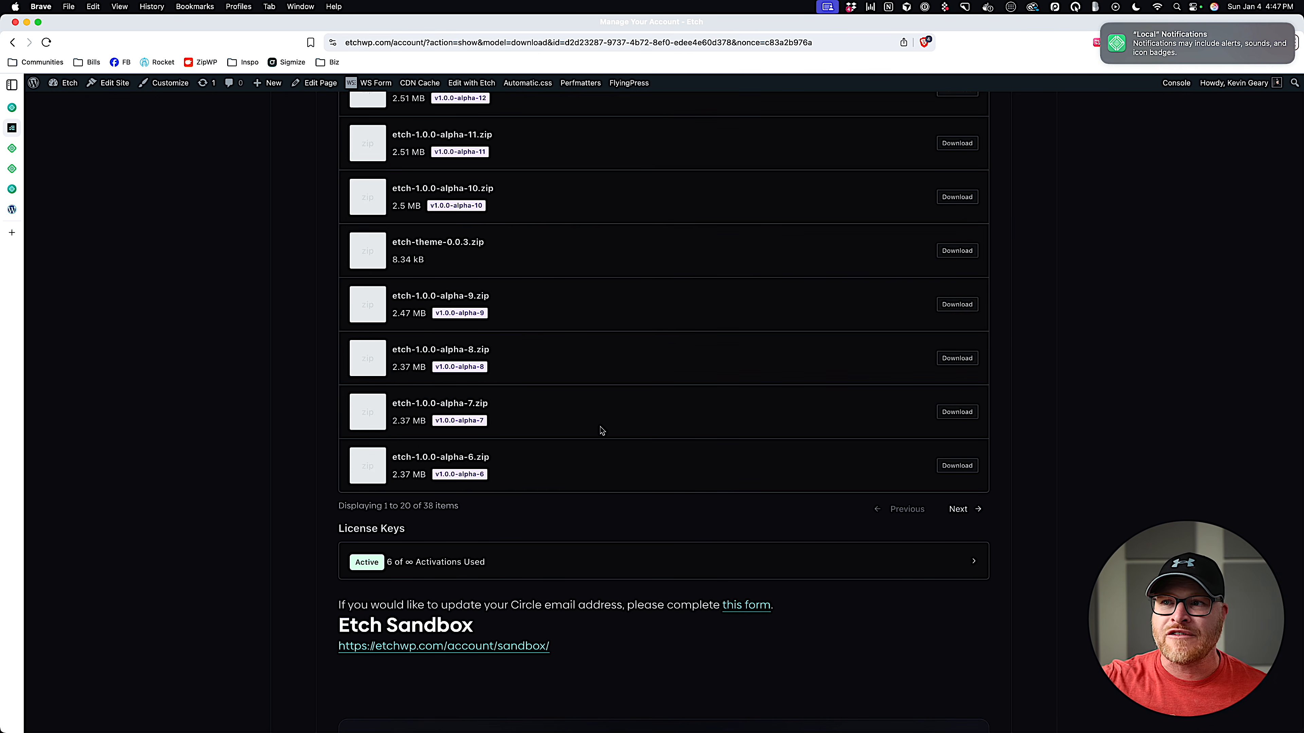
scroll(652, 457, "up", 10)
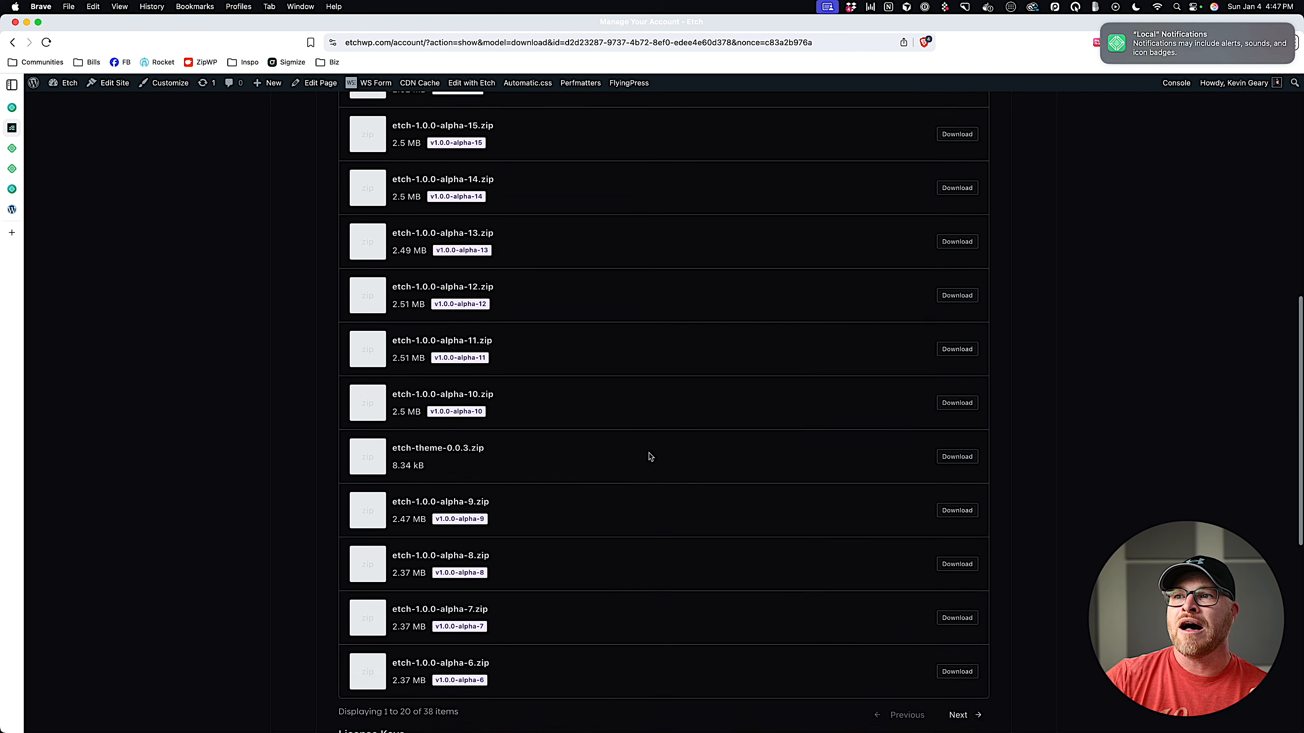
scroll(538, 385, "up", 3)
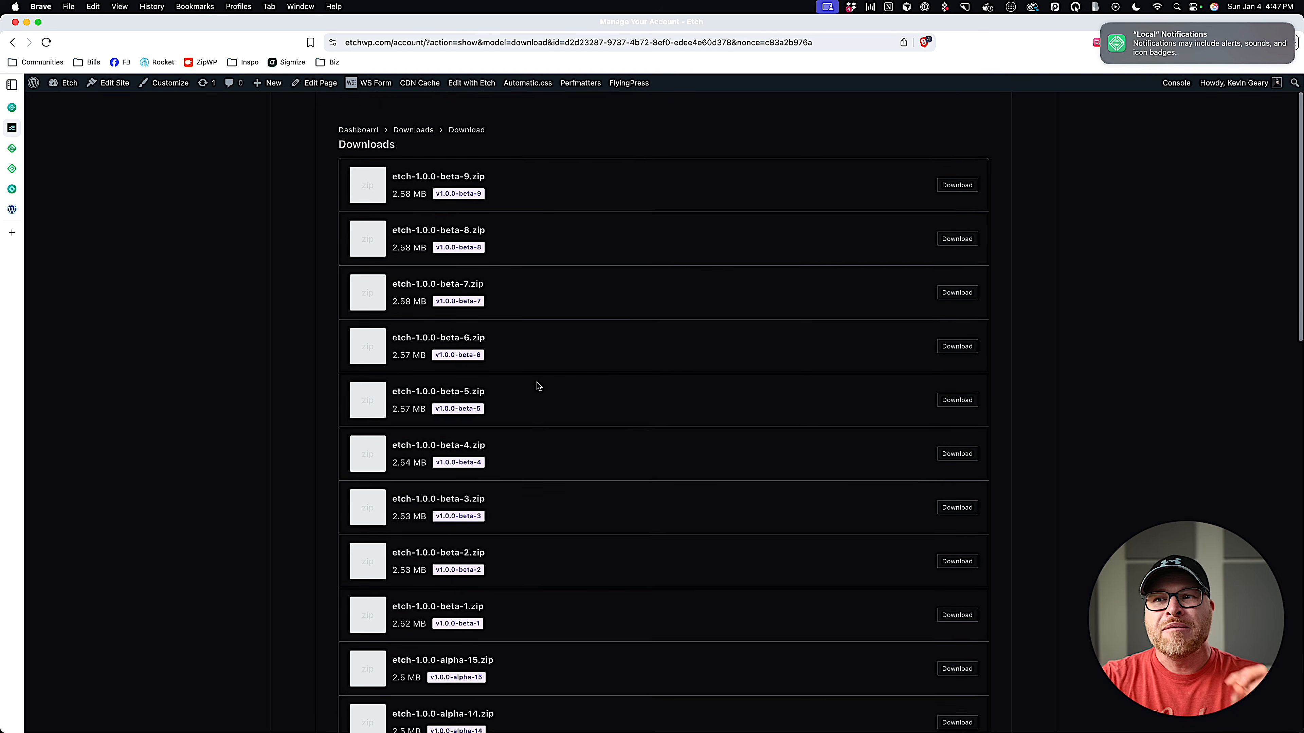
scroll(537, 385, "down", 2)
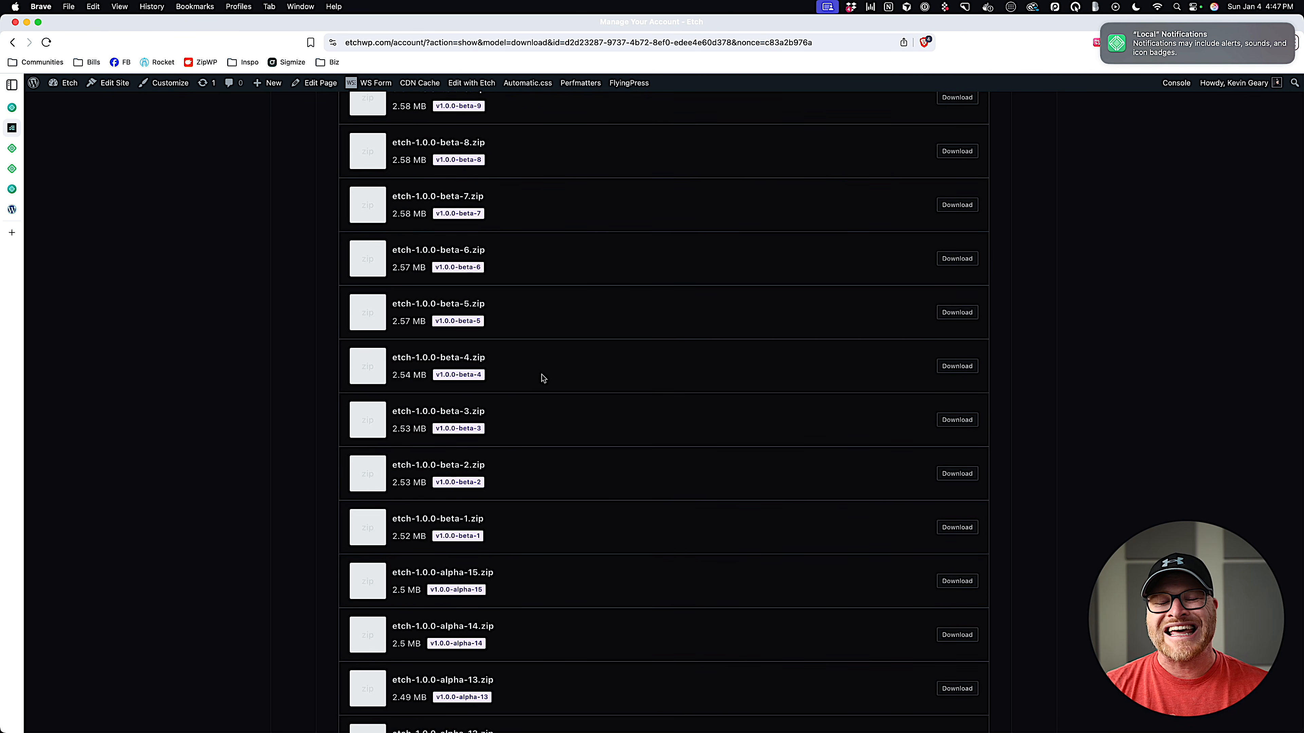
scroll(547, 375, "up", 3)
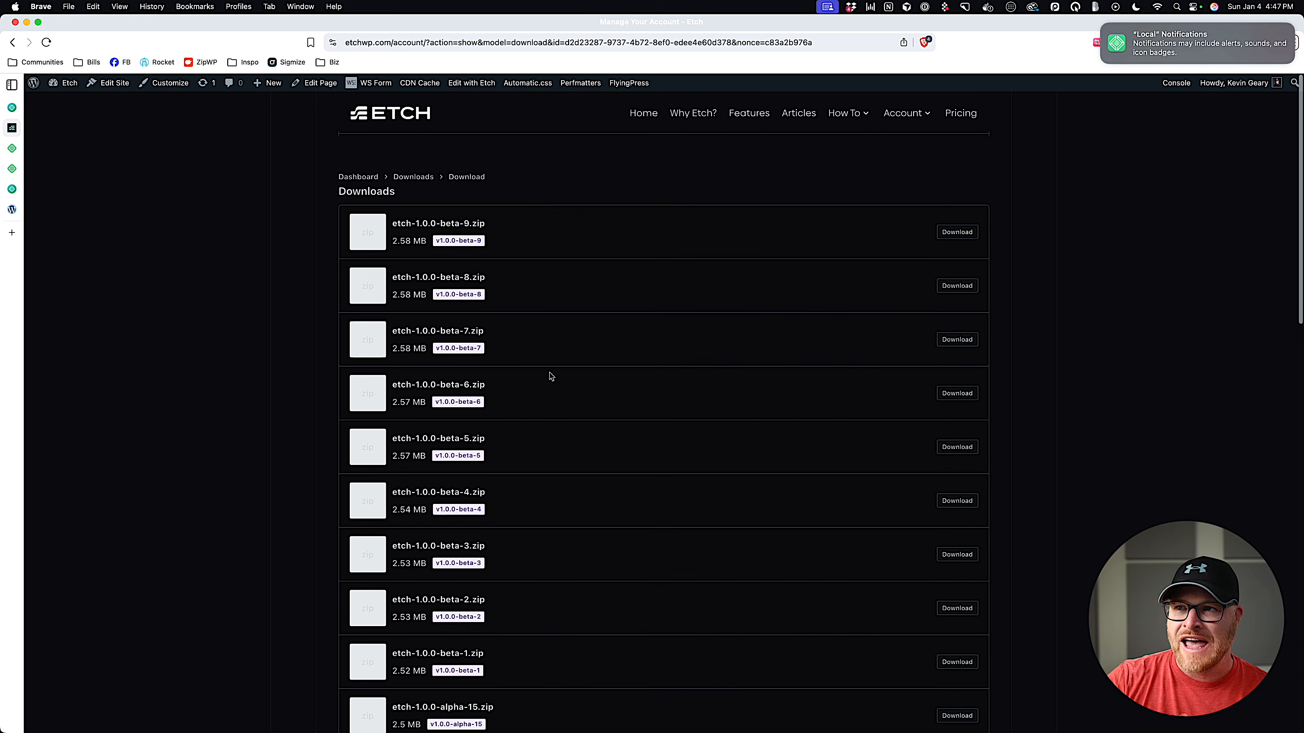
left_click_drag(397, 224, 528, 236)
Save etch-1.0.0-beta-9.zip to Downloads and go back to the account overview.
left_click(517, 222)
left_click(954, 235)
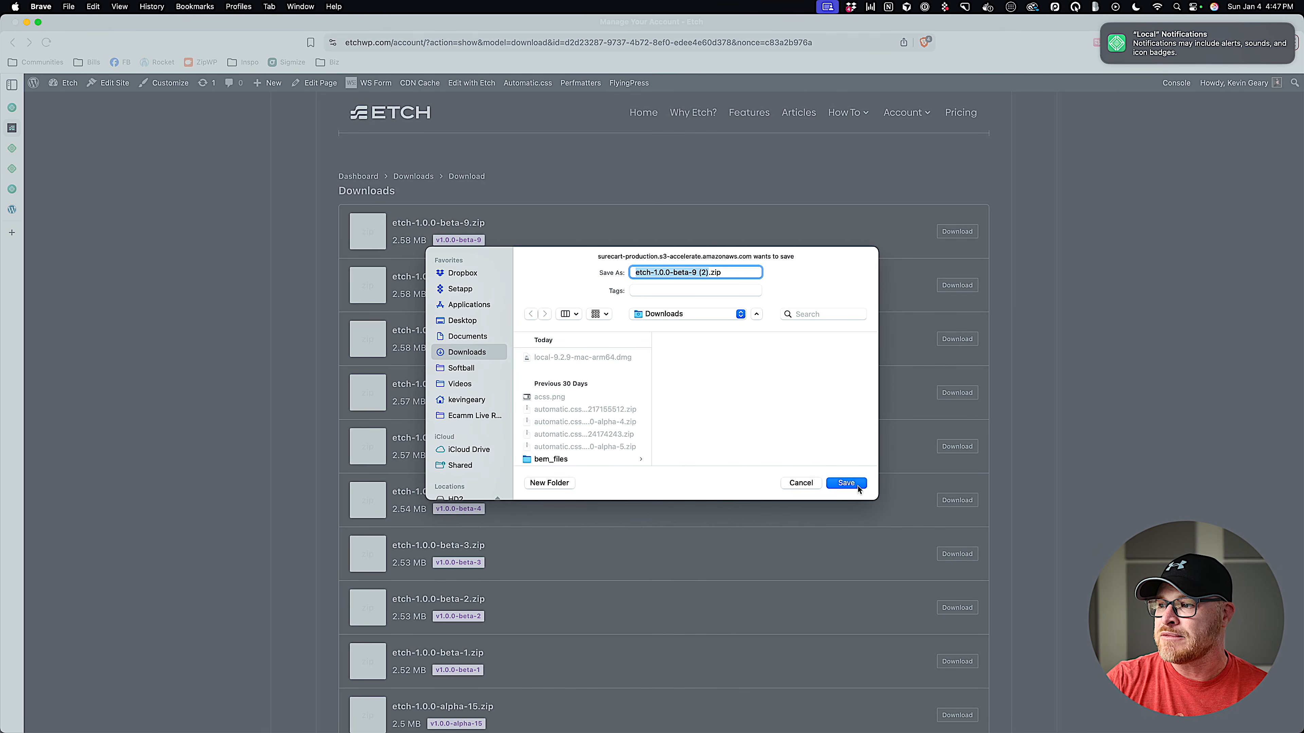
left_click(855, 484)
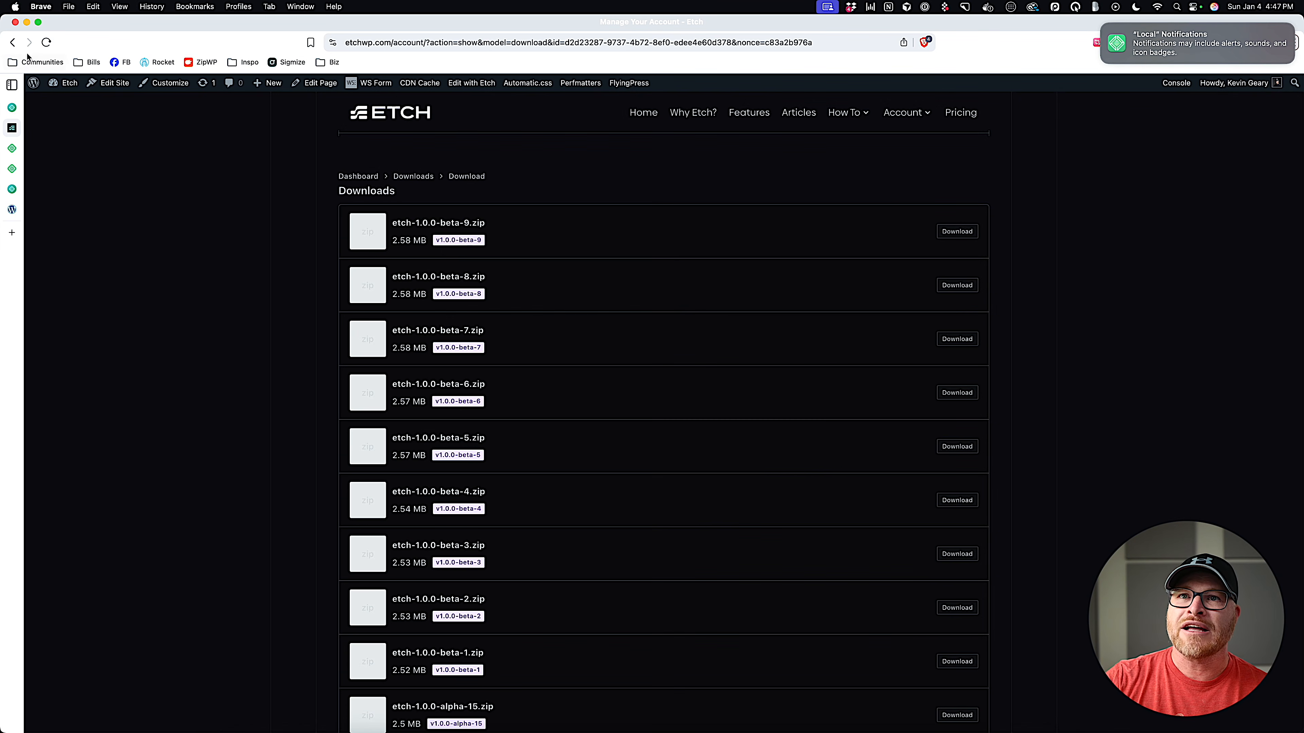
left_click(12, 42)
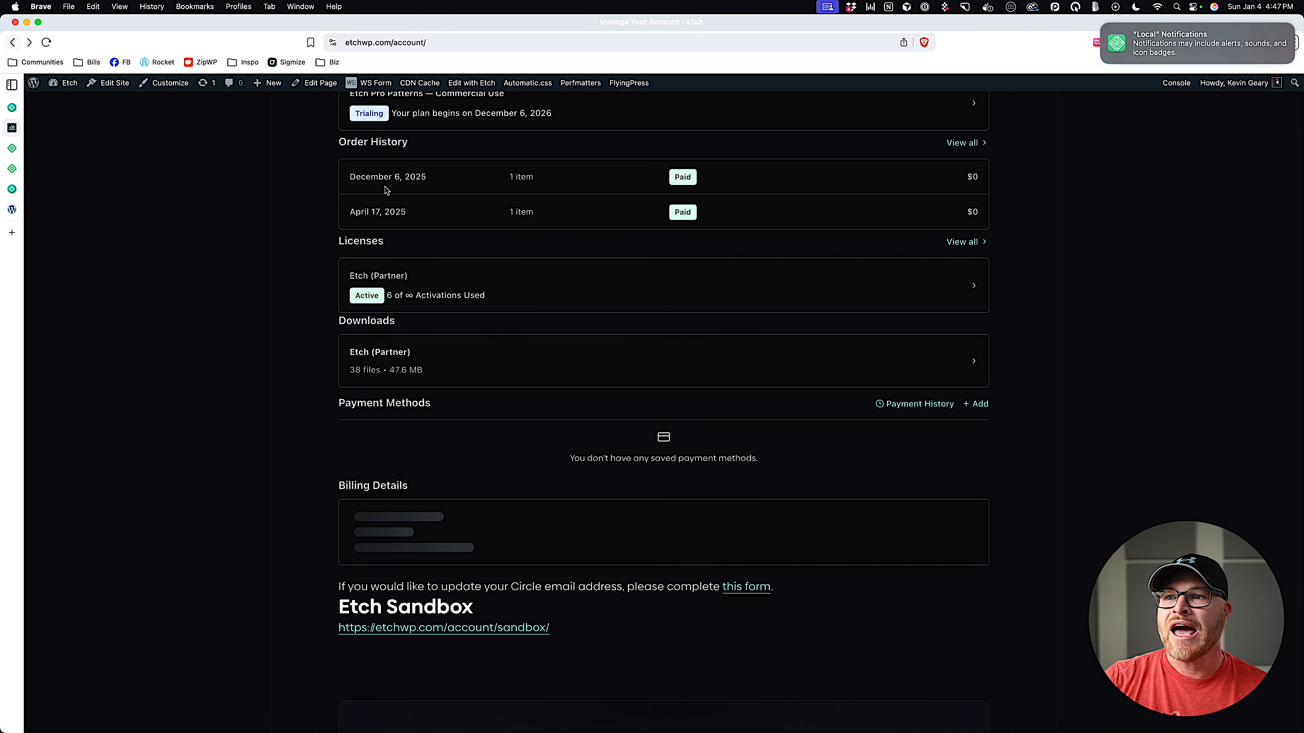
Download etch-theme-0.0.5.zip from the Etch theme listing and save it to Downloads.
left_click(509, 382)
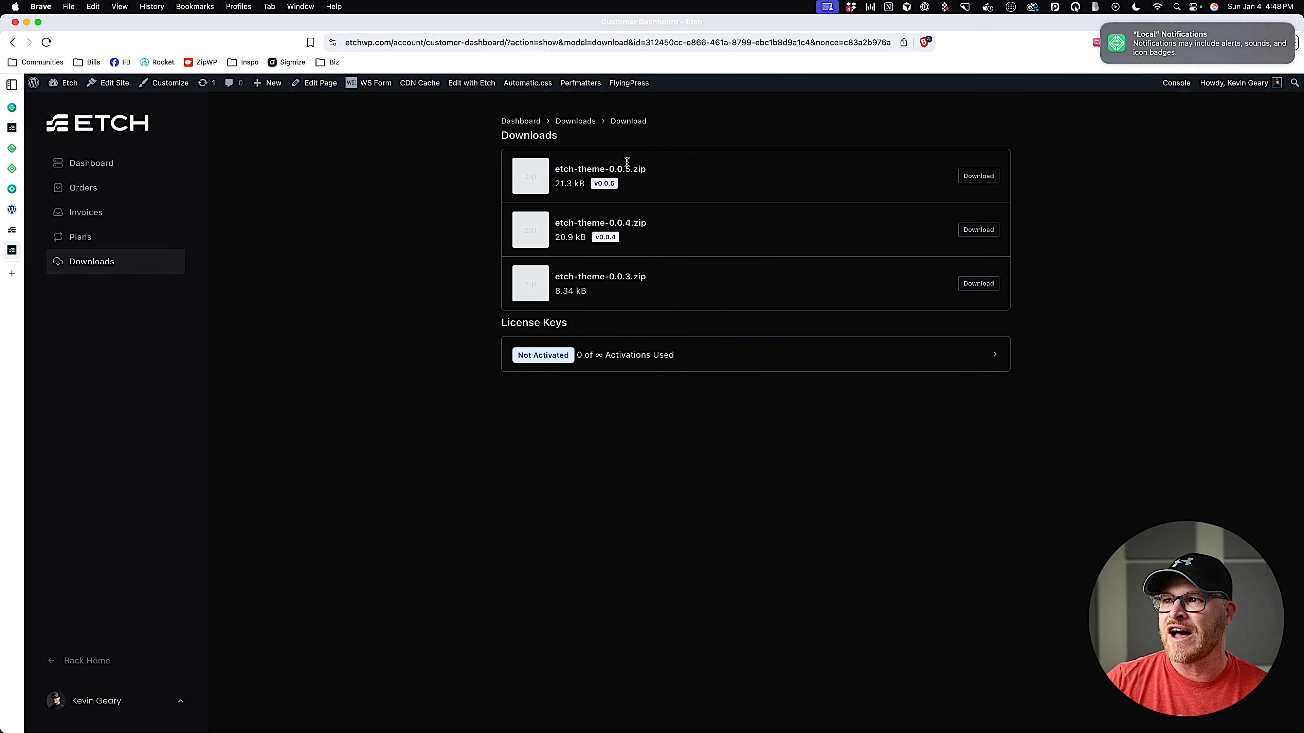
left_click(977, 178)
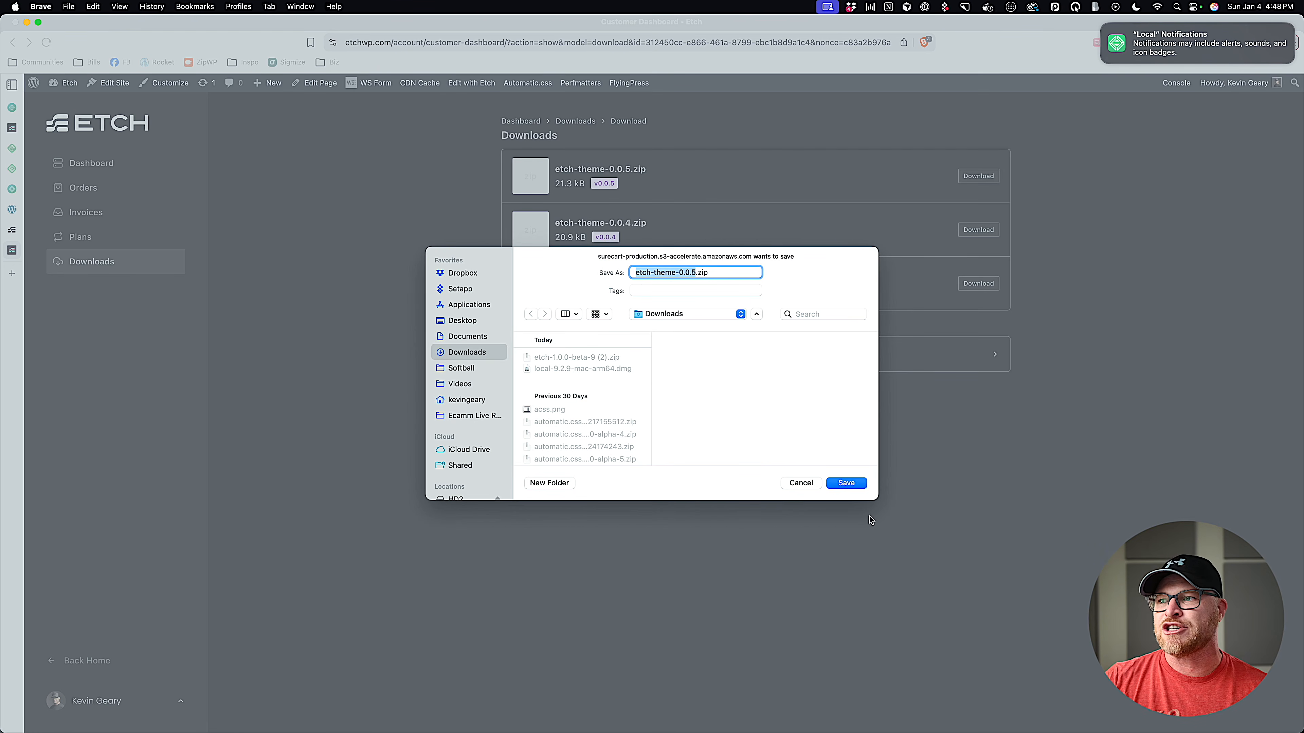
left_click(861, 485)
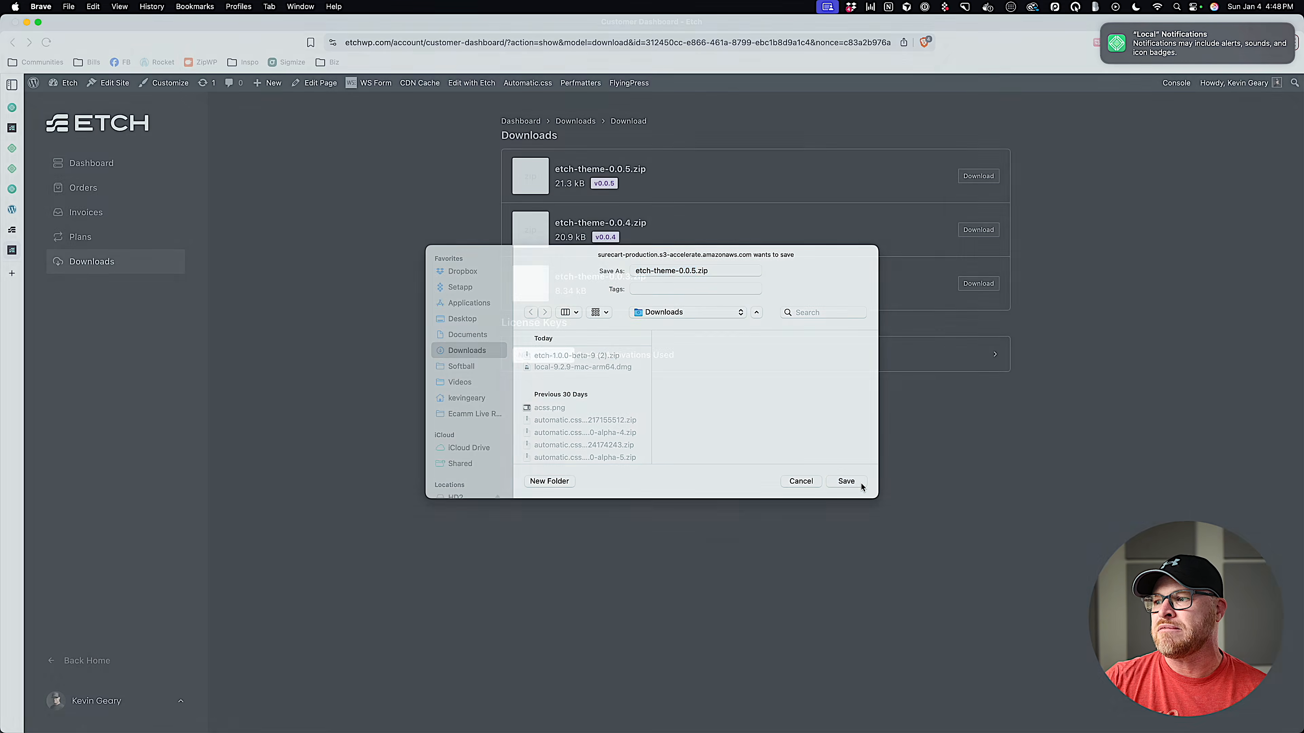
Return to My Etch Site's WordPress dashboard browser tab.
left_click(16, 232)
left_click(20, 248)
left_click(27, 211)
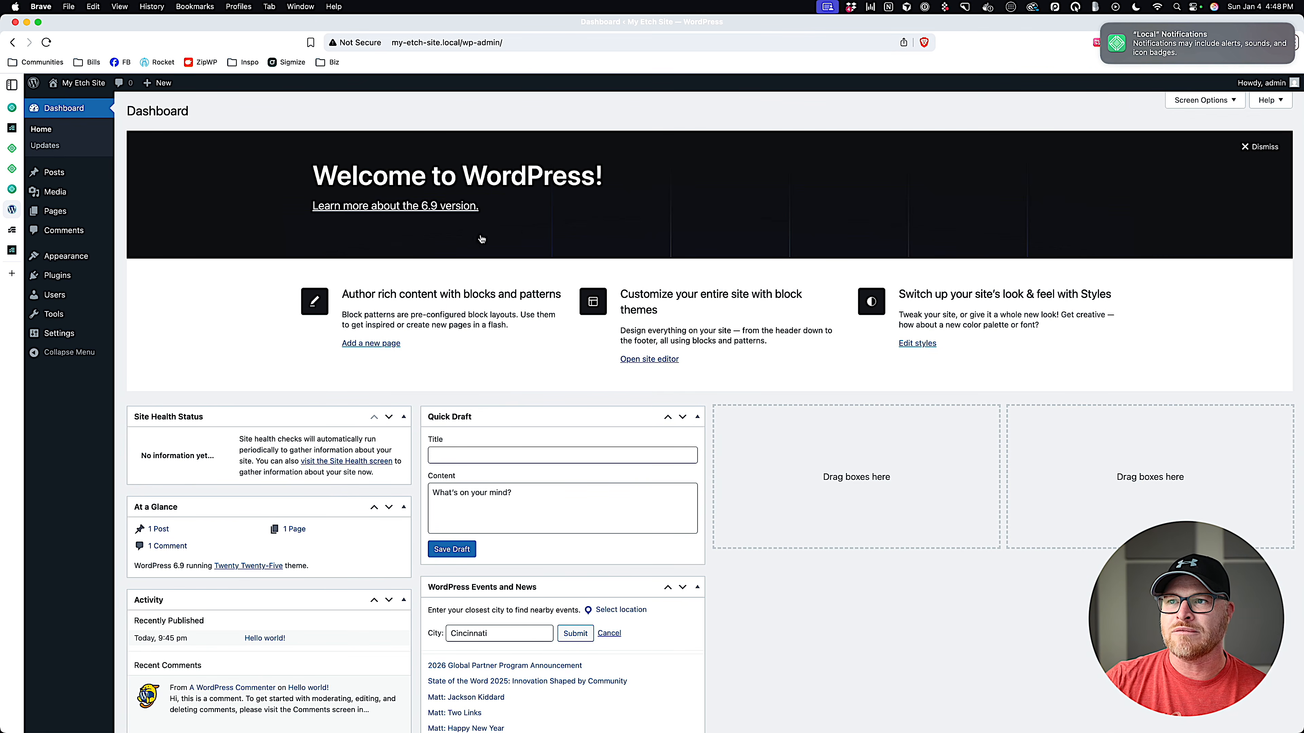
Choose etch-1.0.0-beta-9 (2).zip in the Upload Plugin form.
left_click(57, 275)
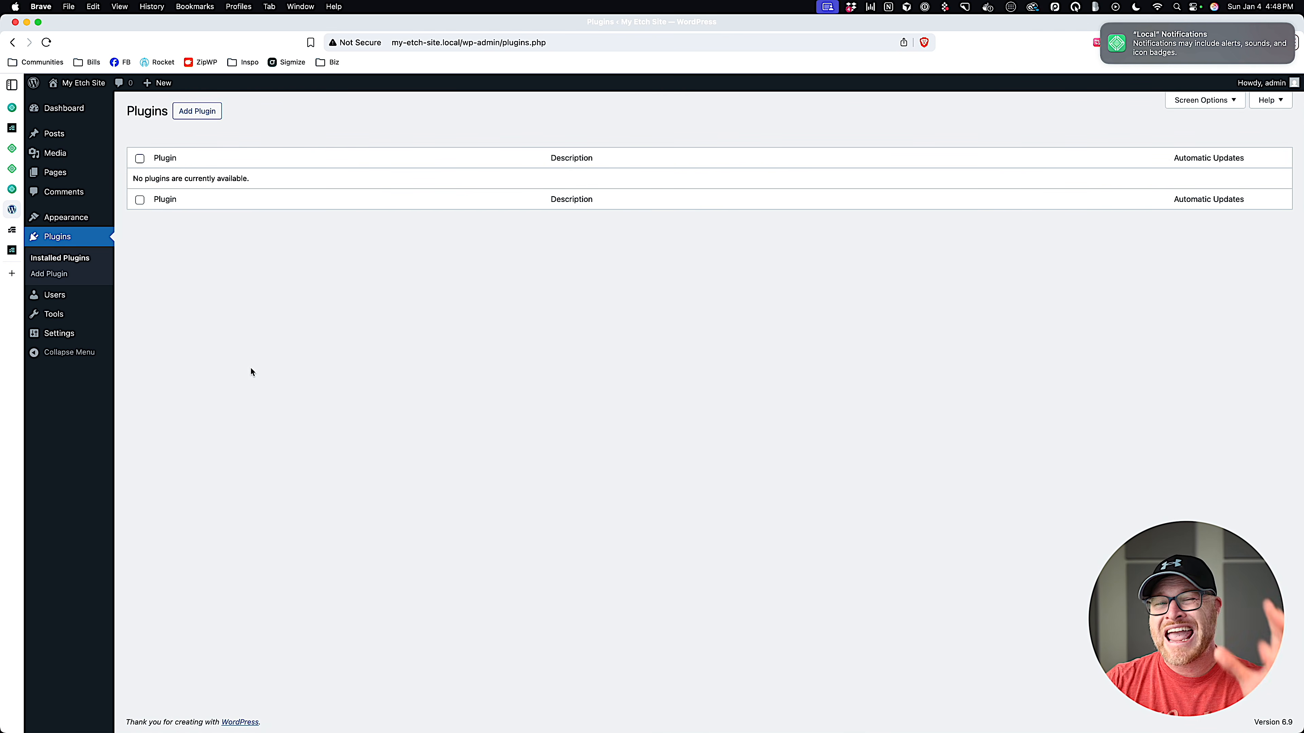
left_click(196, 111)
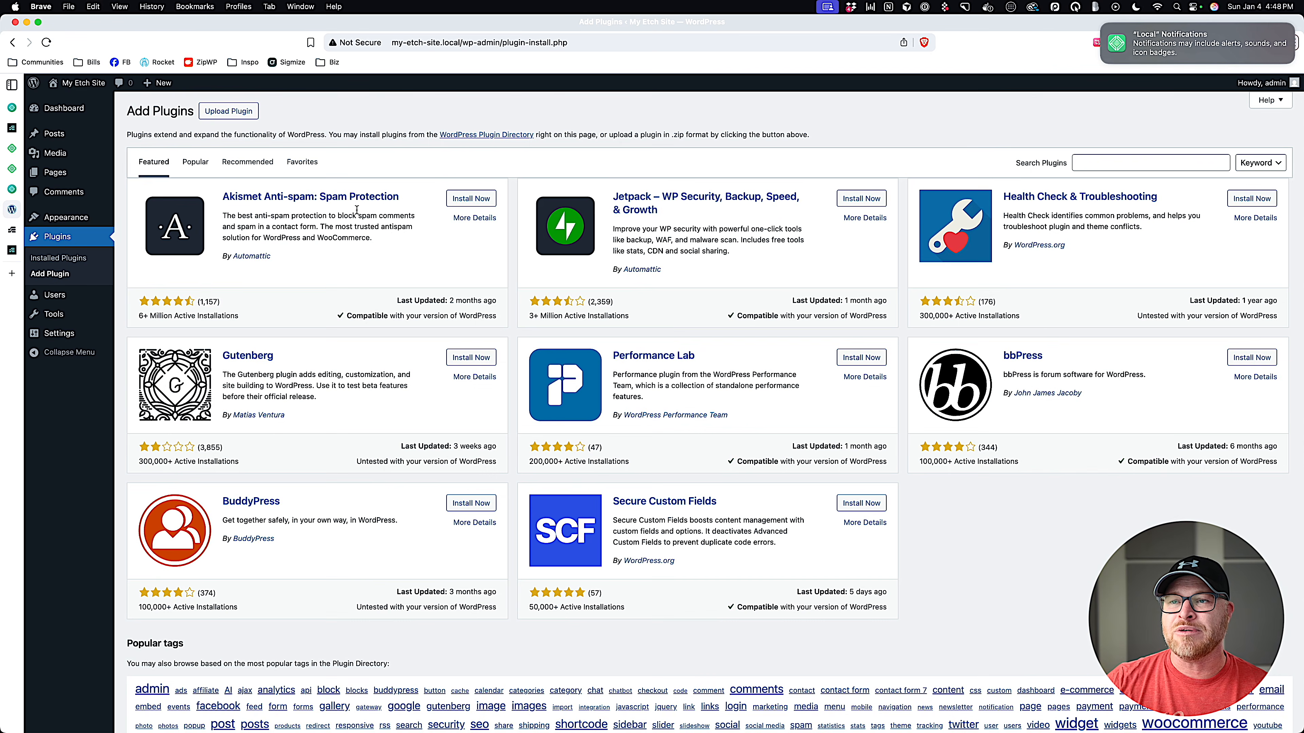
left_click(237, 111)
left_click(626, 217)
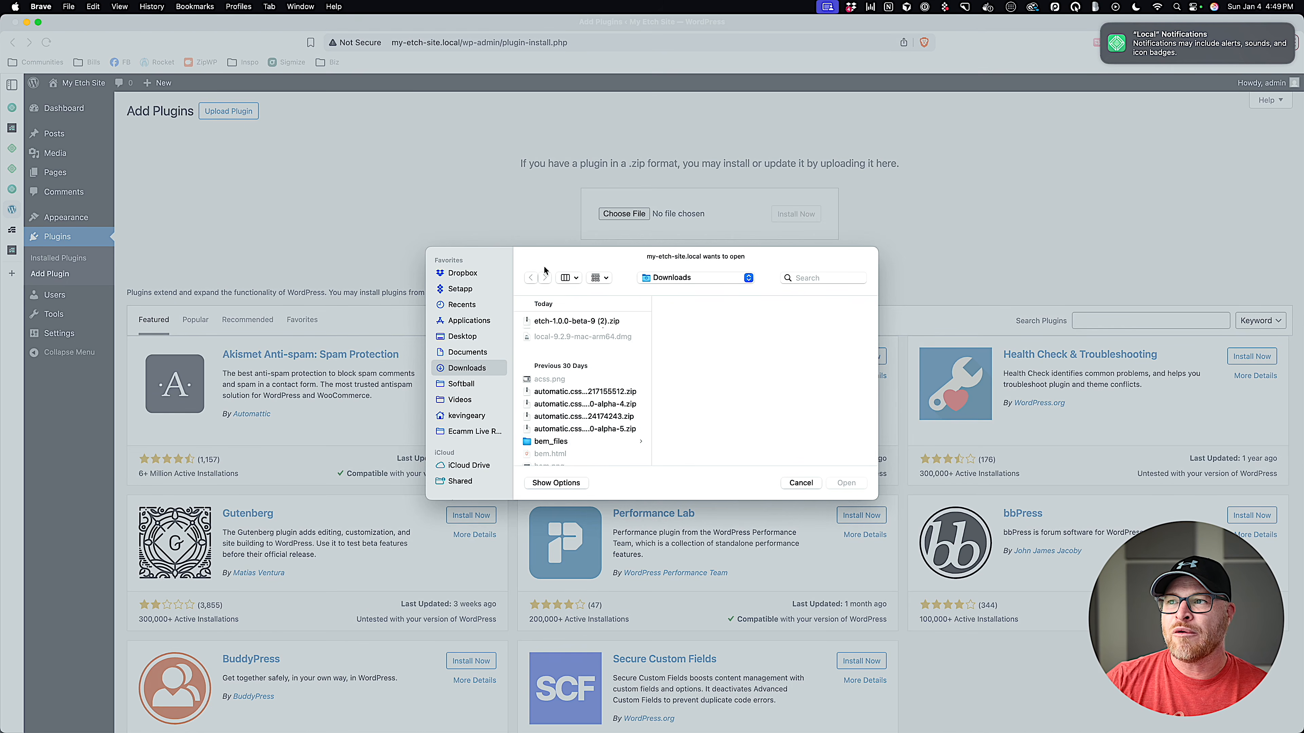
left_click(603, 321)
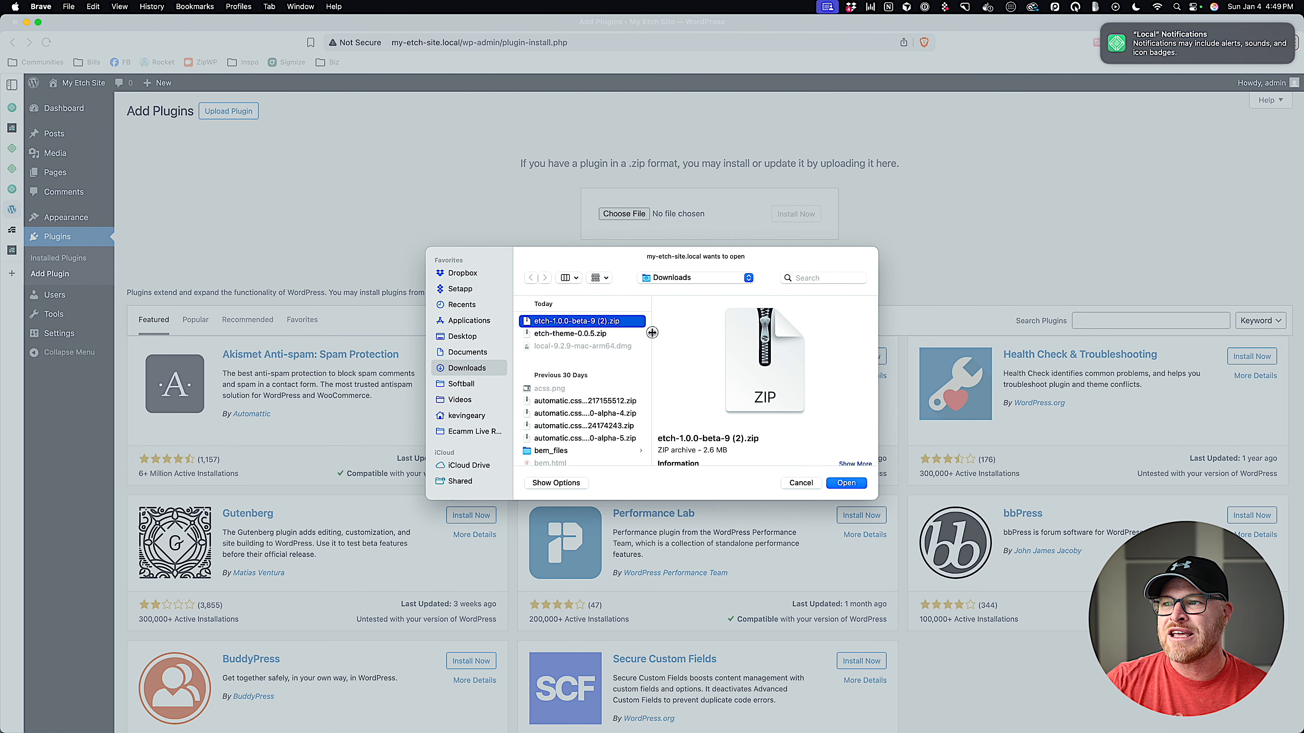
left_click(571, 334)
left_click(572, 322)
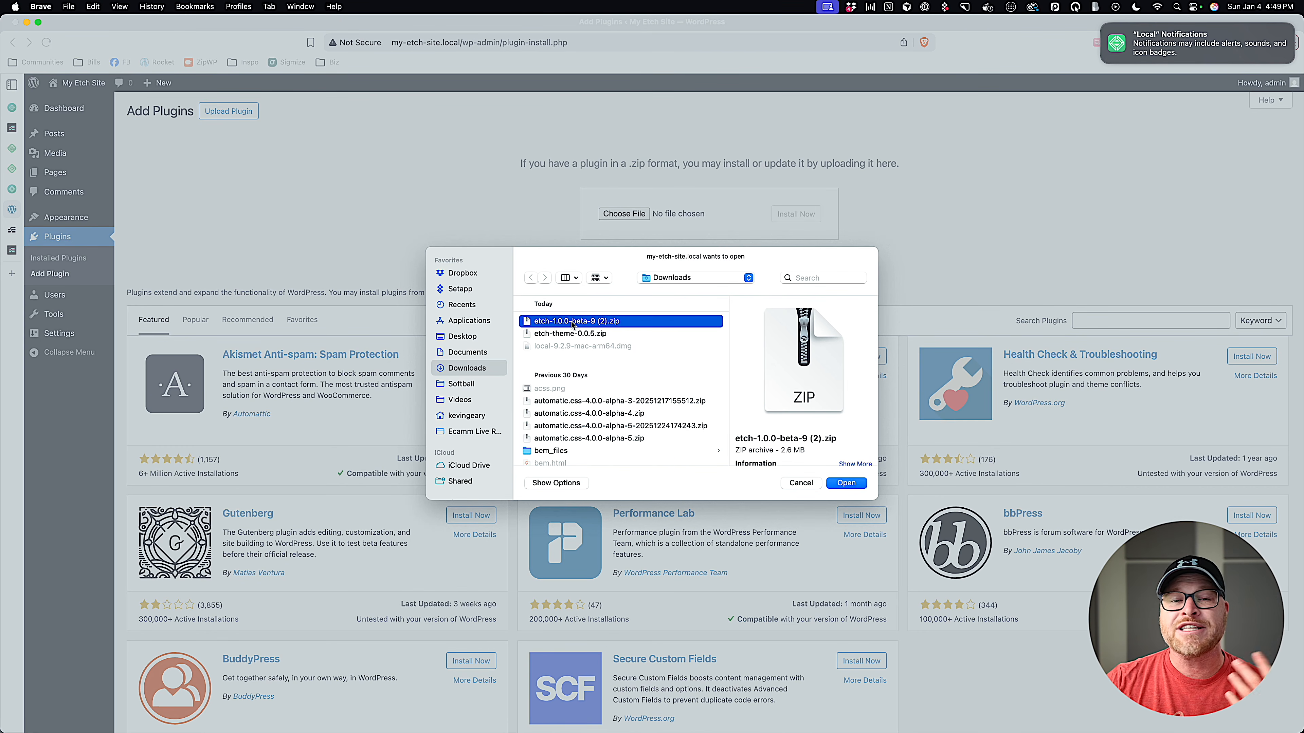
left_click(855, 484)
Install the Etch plugin, replace the current copy with the upload, and activate it.
left_click(802, 215)
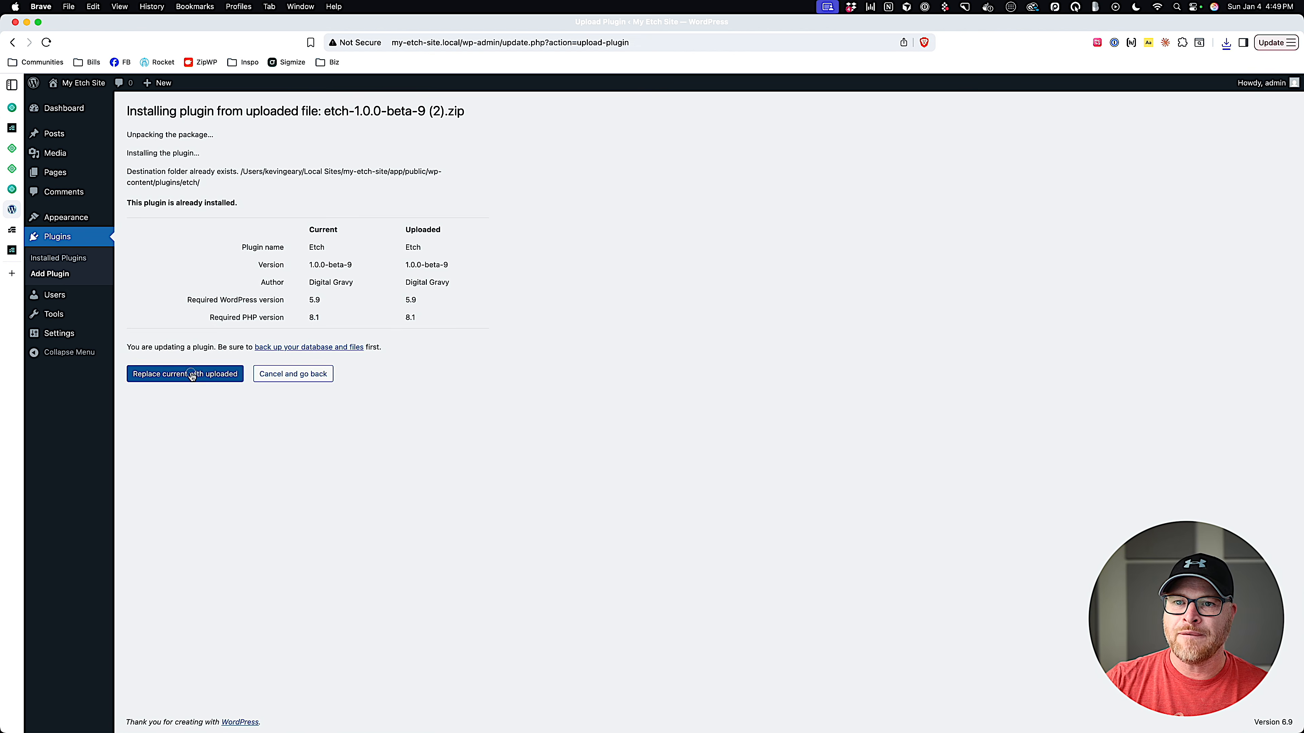
left_click(191, 374)
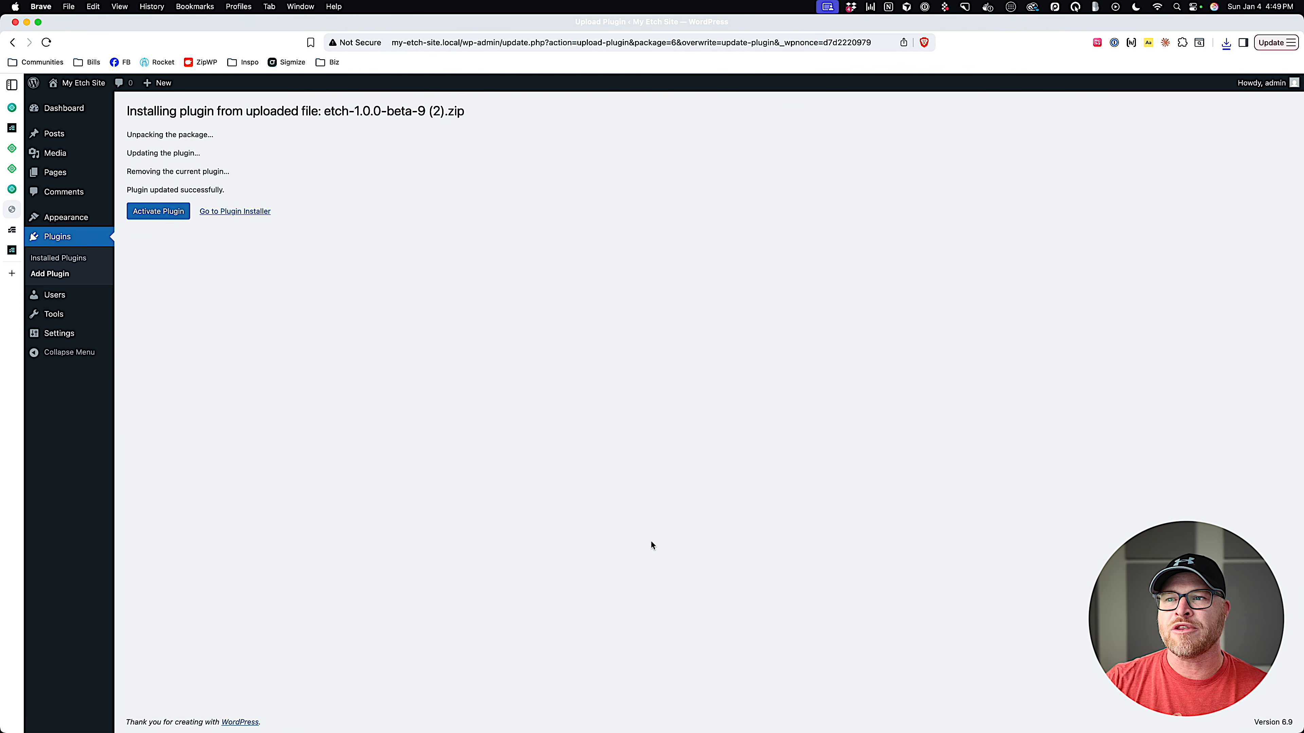
left_click(165, 214)
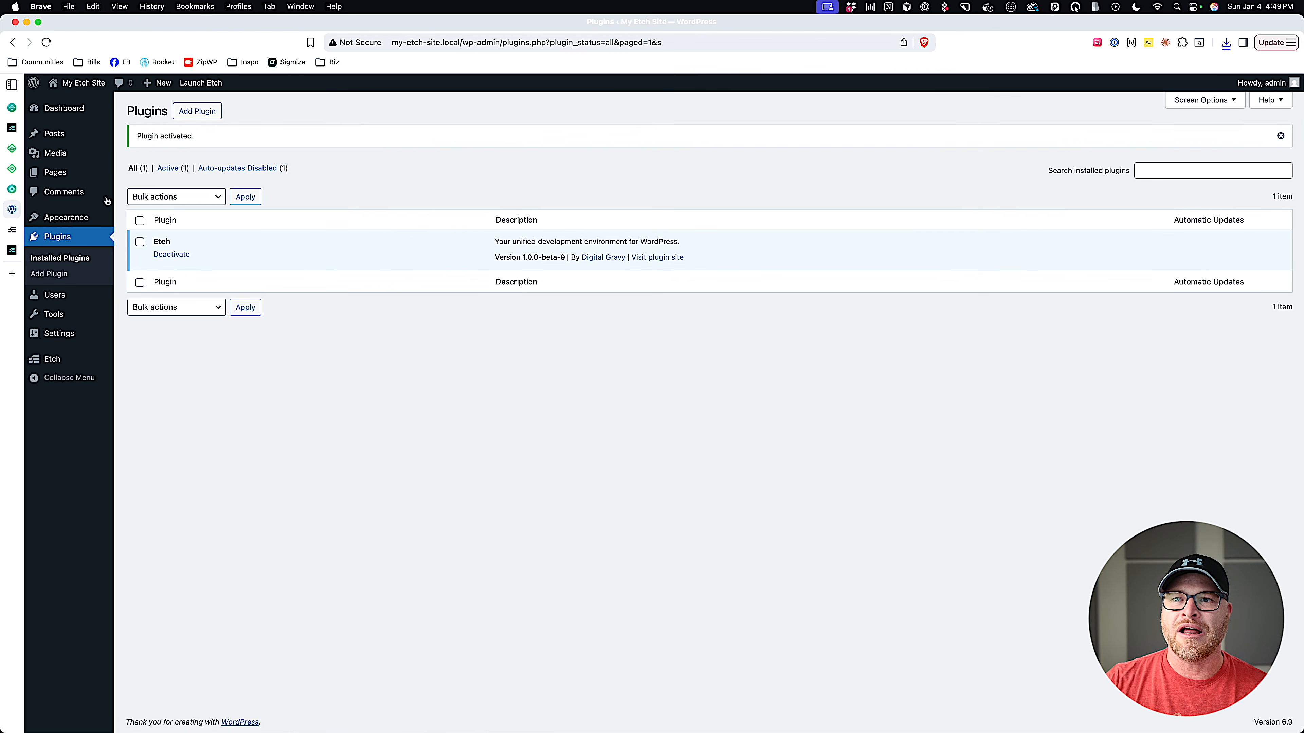
mouse_move(53, 217)
left_click(138, 217)
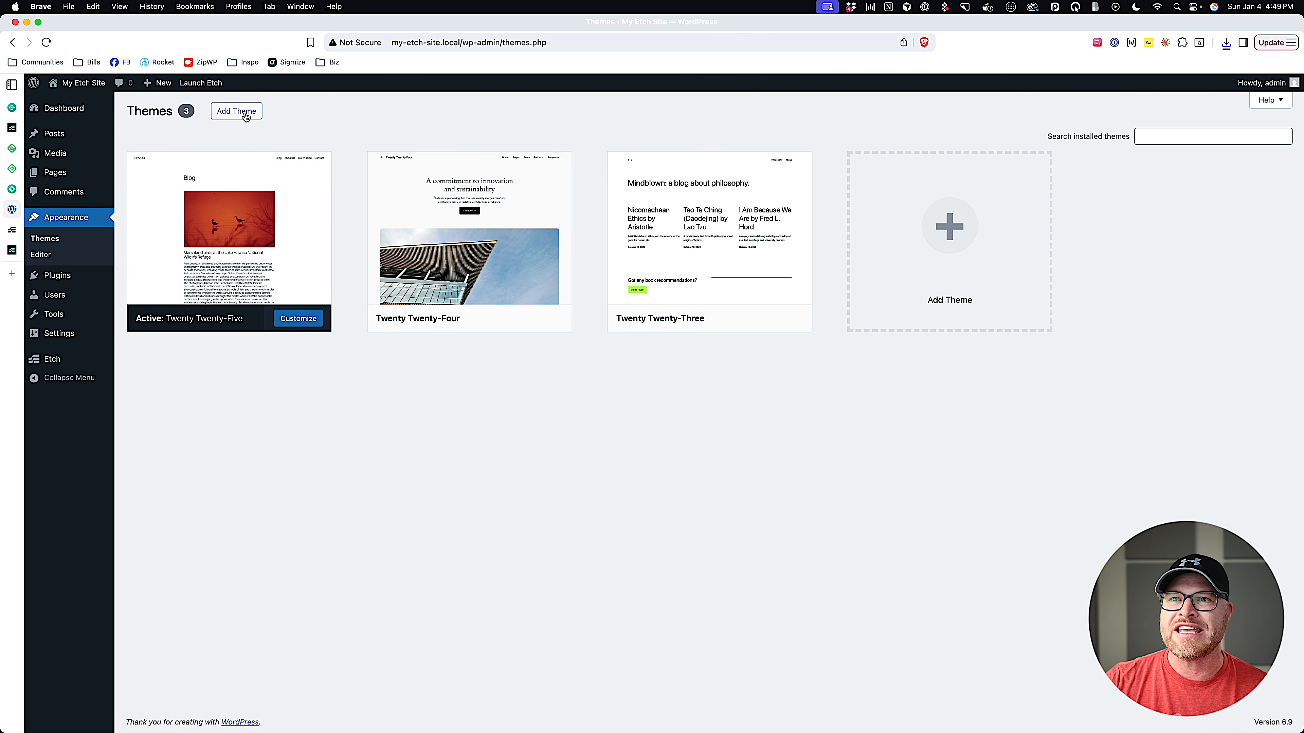
Upload, install and activate the Etch Theme from etch-theme-0.0.5.zip.
left_click(236, 111)
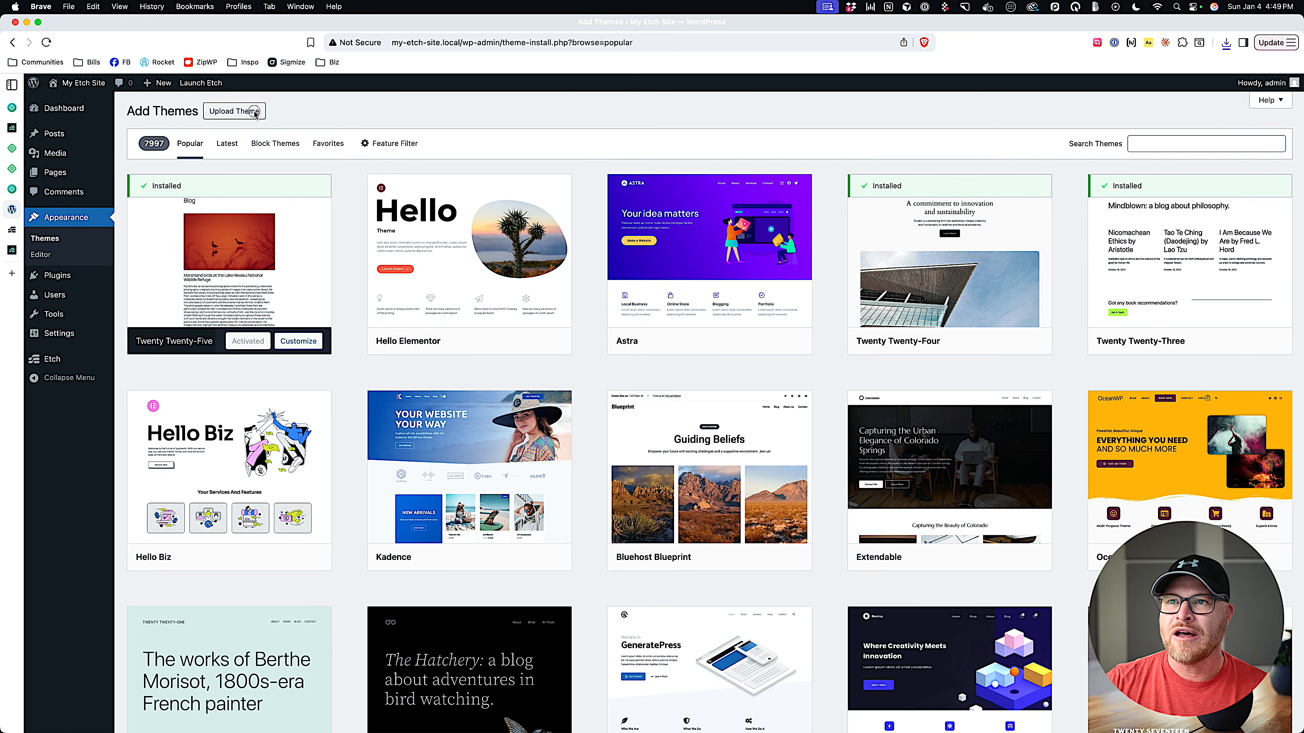
left_click(252, 112)
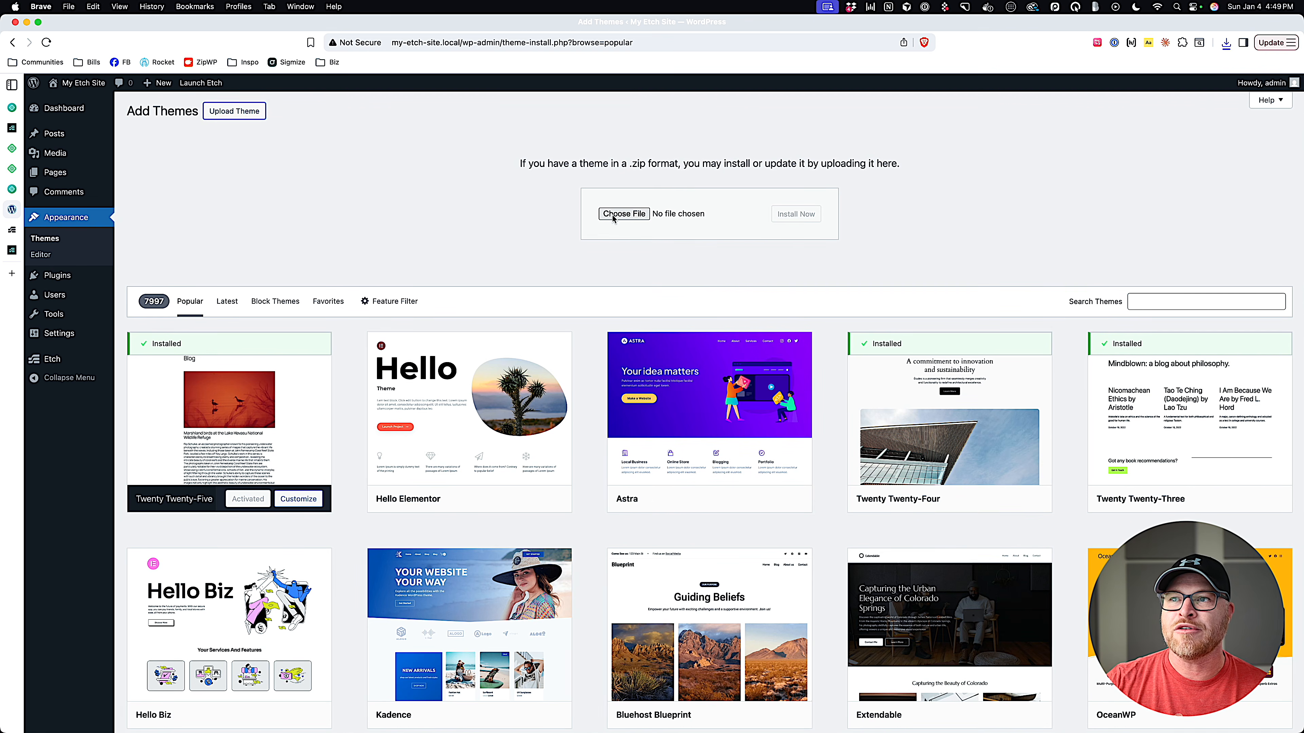
left_click(624, 214)
left_click(605, 322)
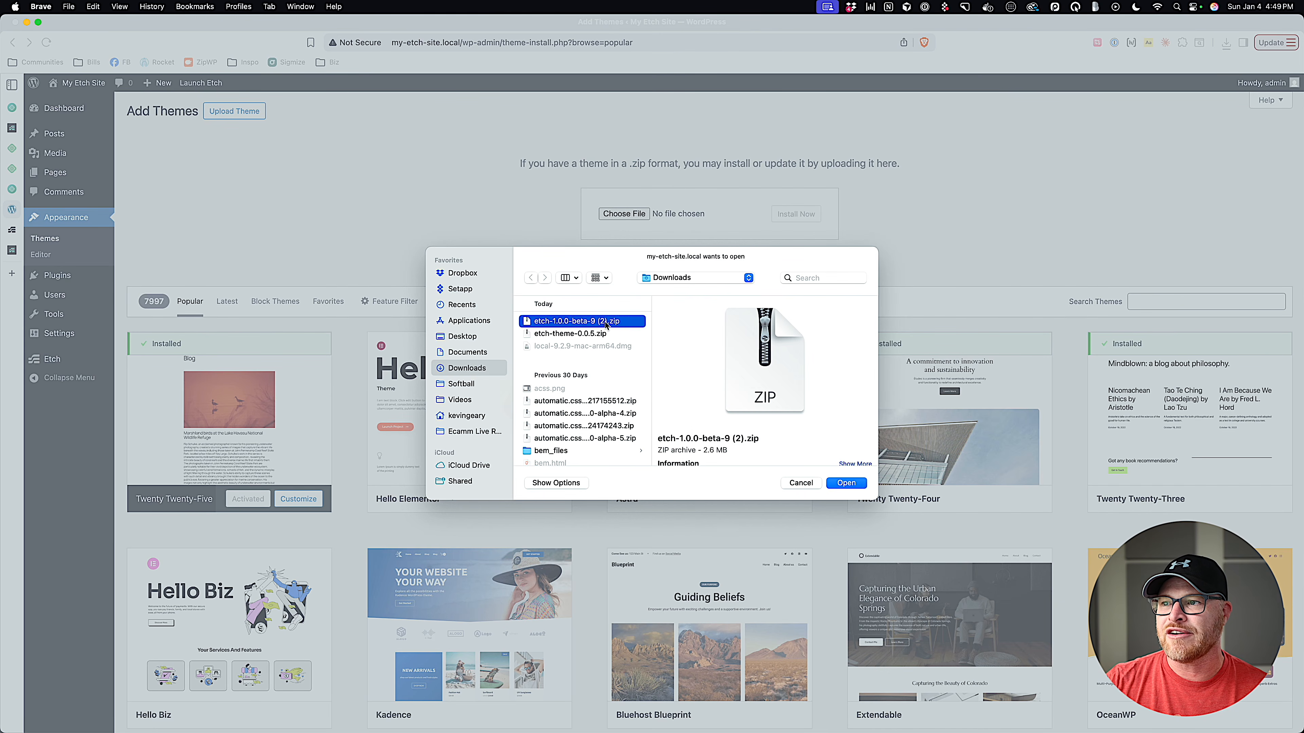
left_click(592, 334)
left_click(845, 482)
left_click(813, 218)
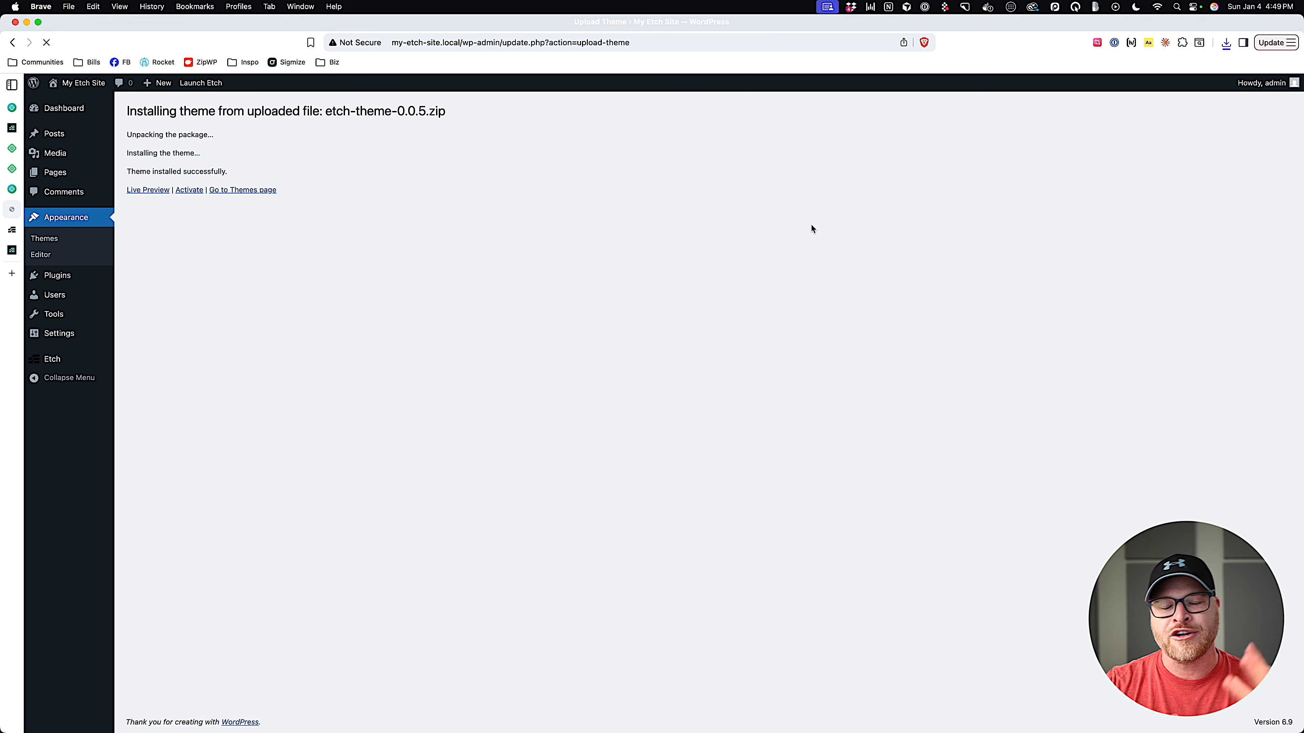
left_click(196, 191)
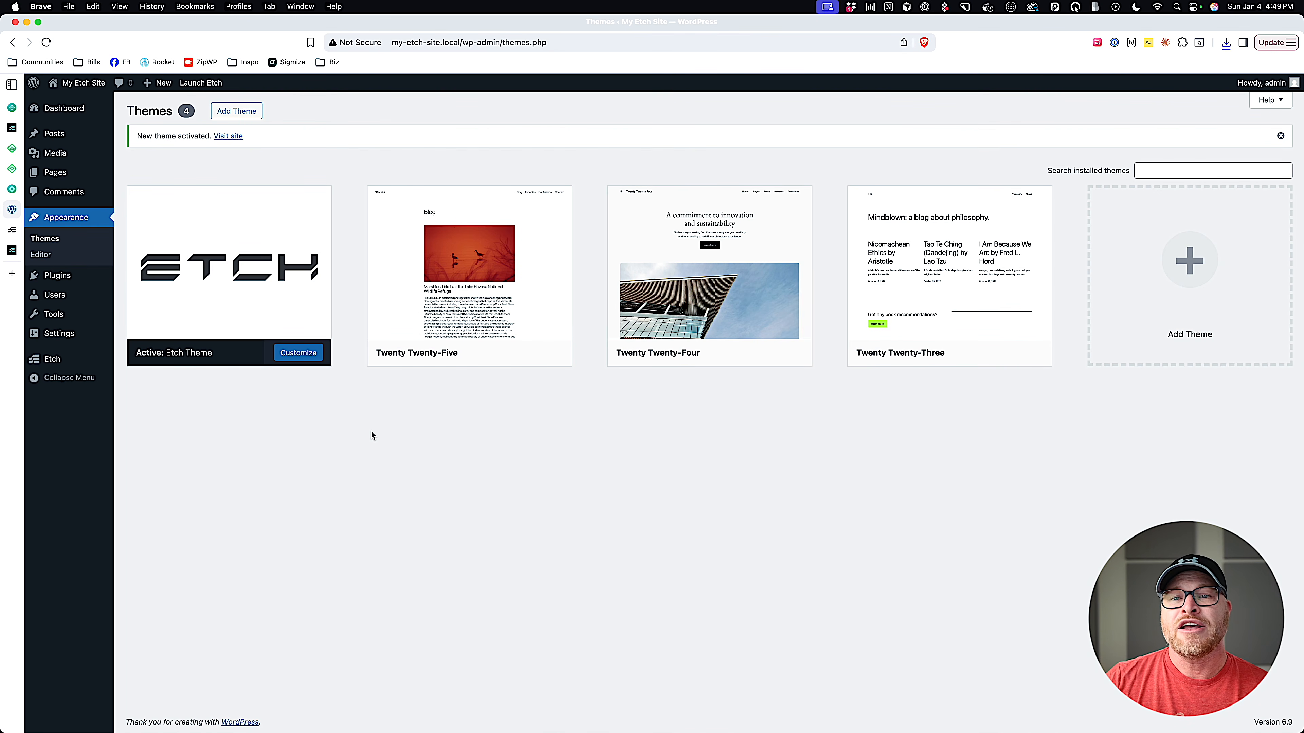
Go to the Etch settings page and focus the License Key field.
mouse_move(72, 362)
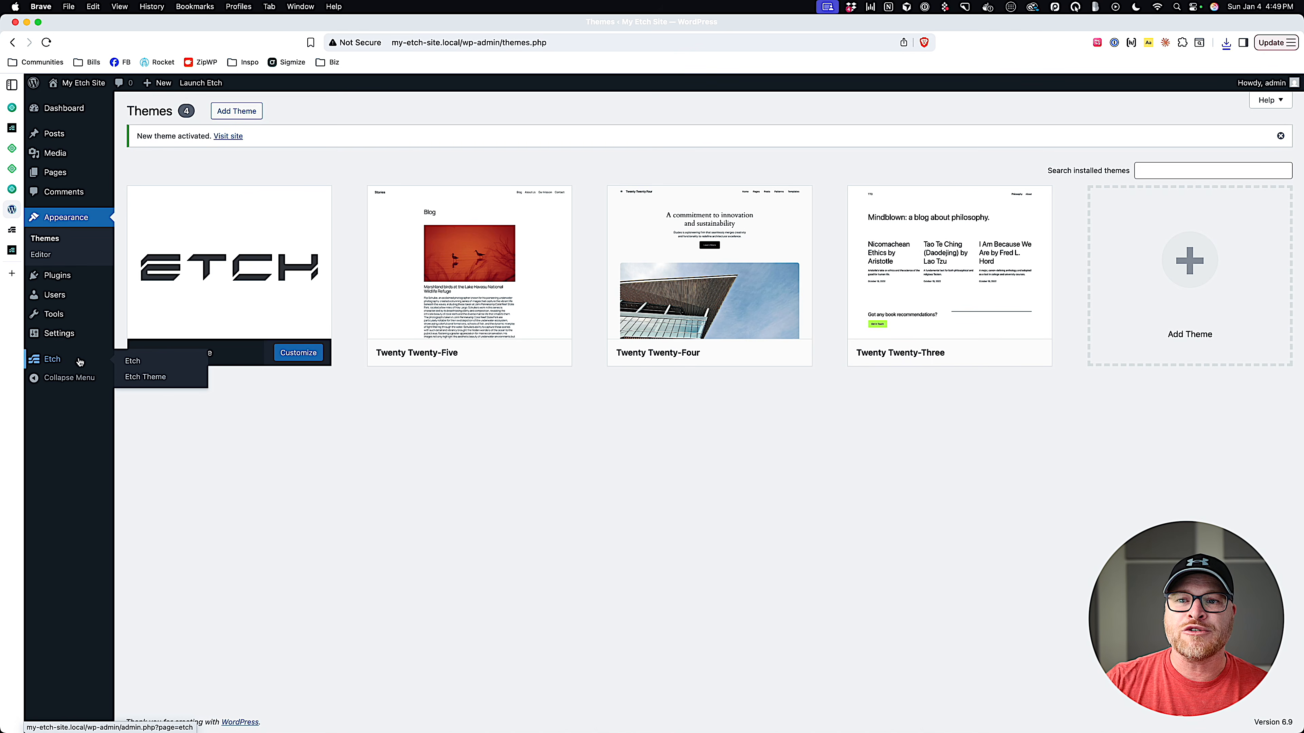
left_click(79, 362)
left_click(304, 186)
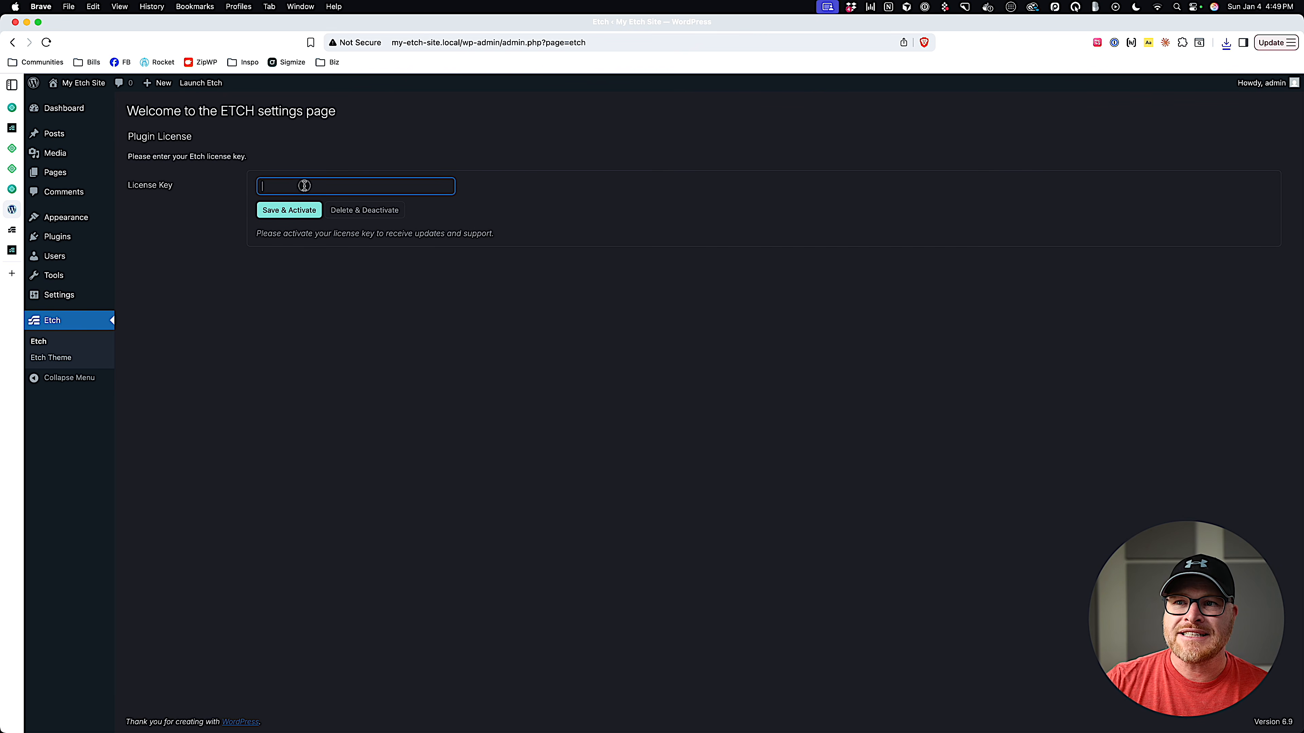
Retrieve the license key using the password manager and a new browser window.
left_click(1113, 43)
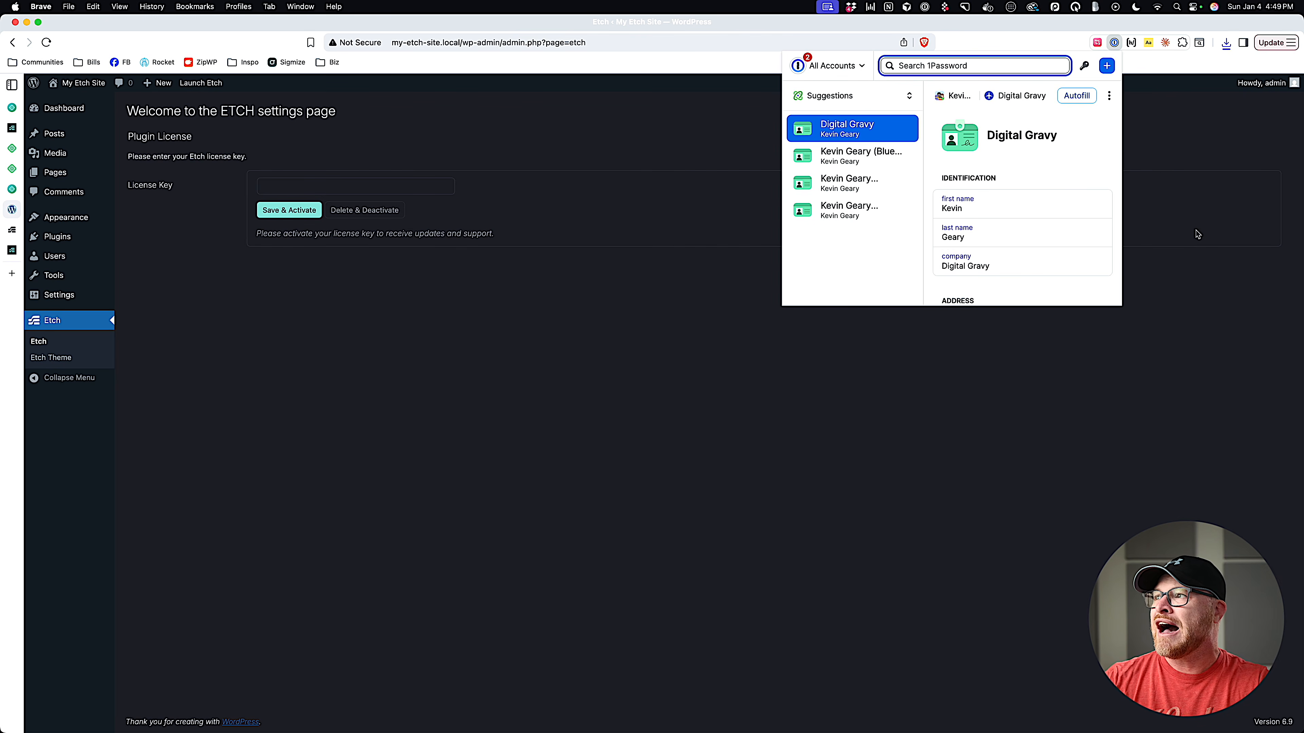
left_click(1169, 230)
key("super+n")
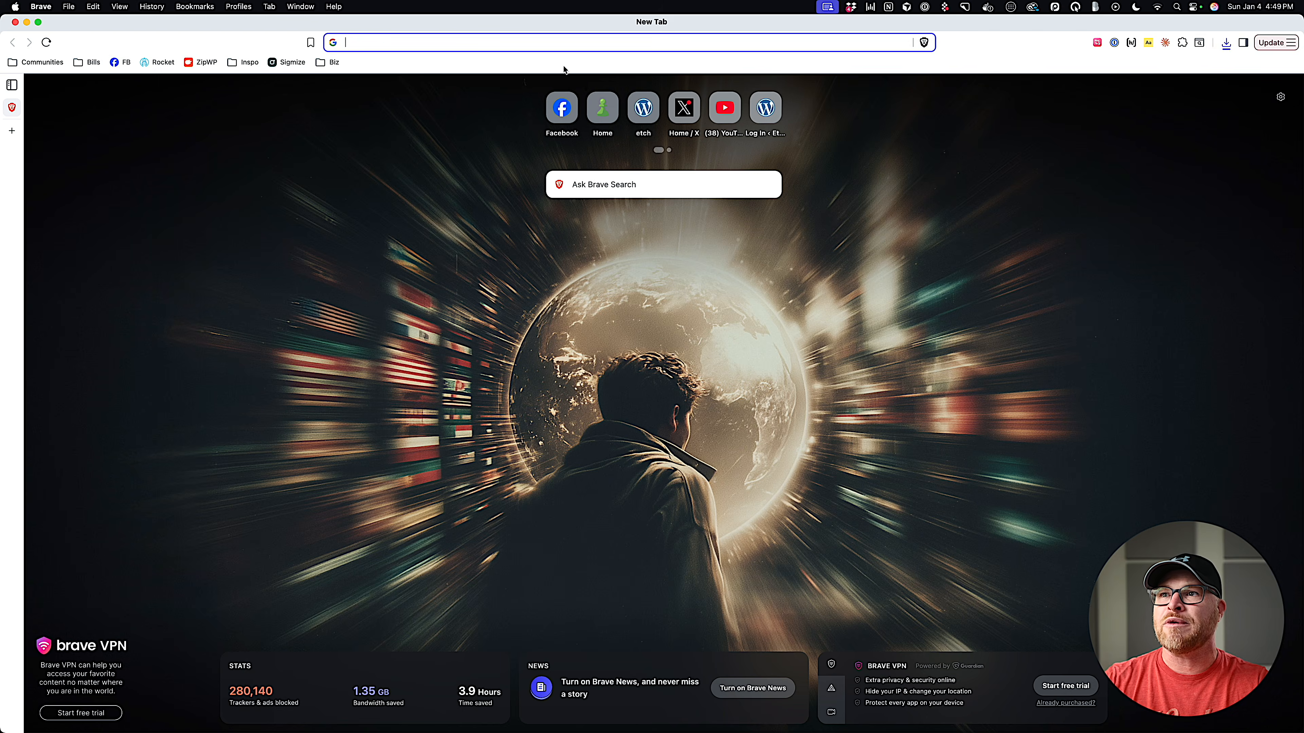
left_click_drag(571, 29, 0, 128)
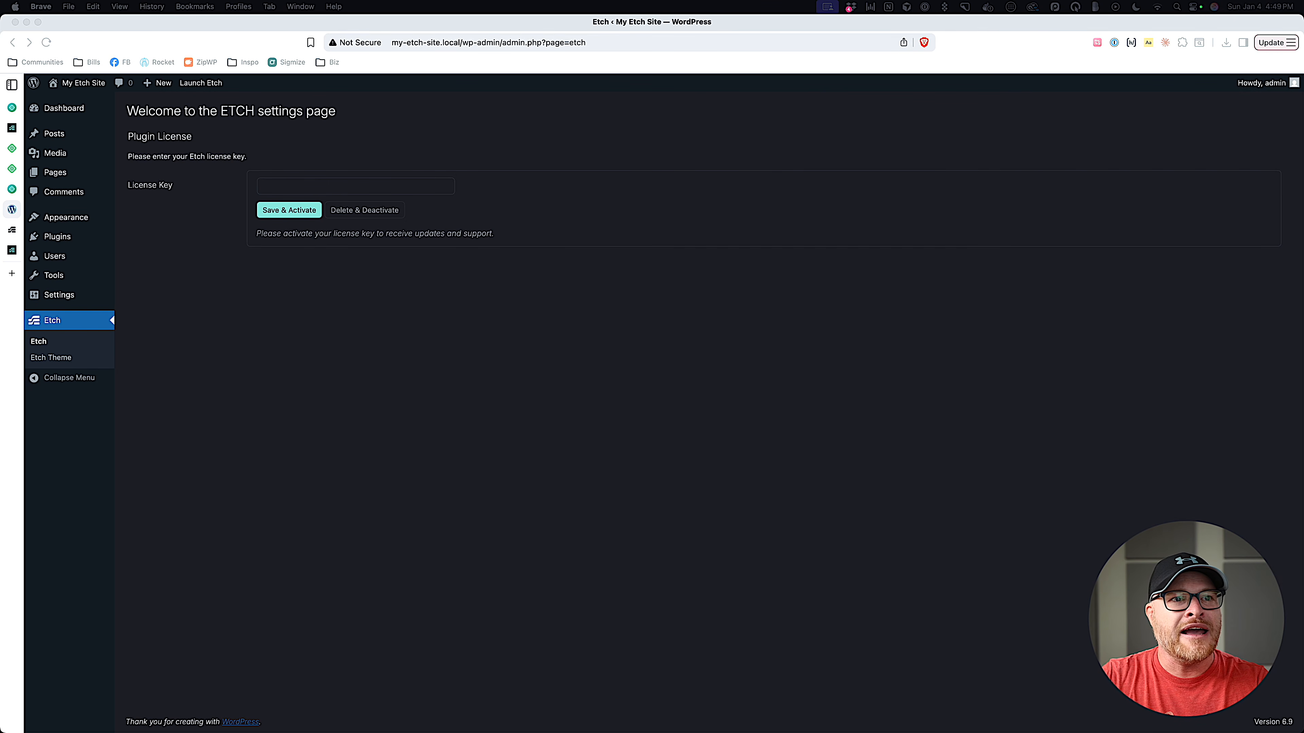
Paste the license key into the License Key field and Save & Activate it.
left_click(403, 187)
key("super+v")
left_click(277, 209)
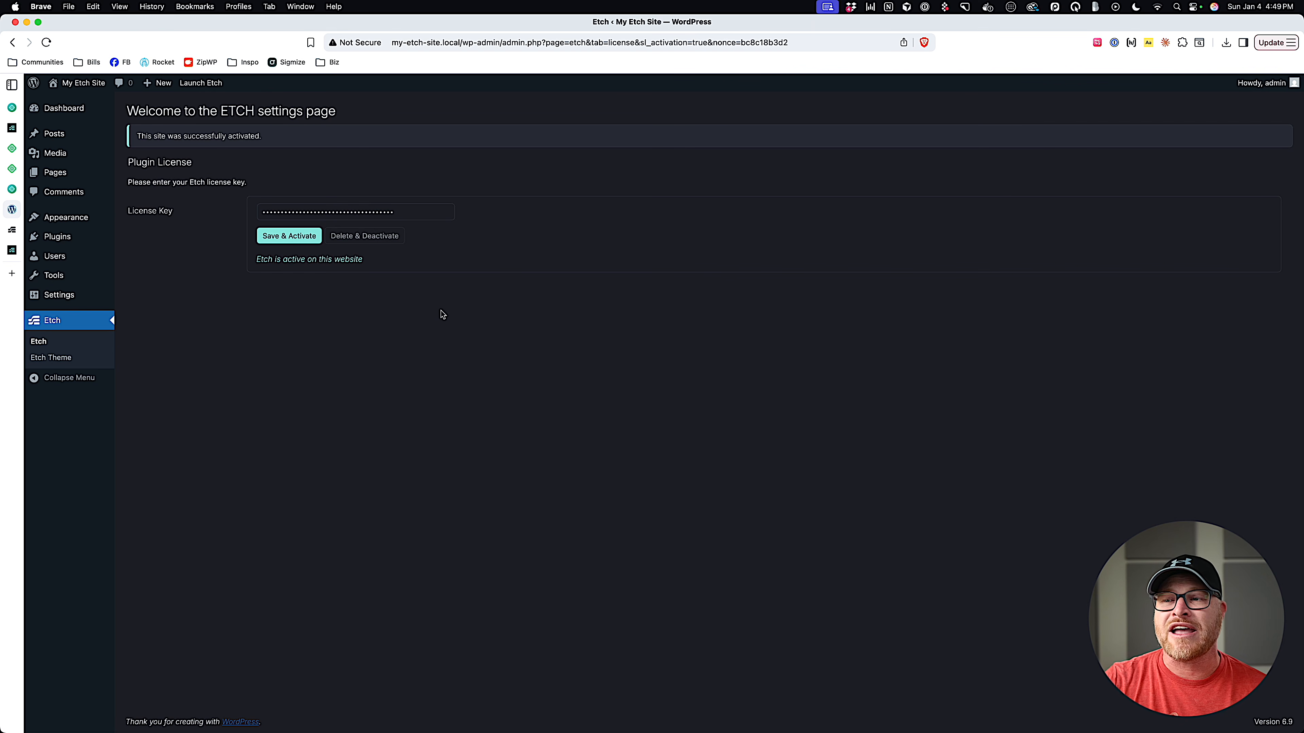
left_click_drag(136, 136, 264, 140)
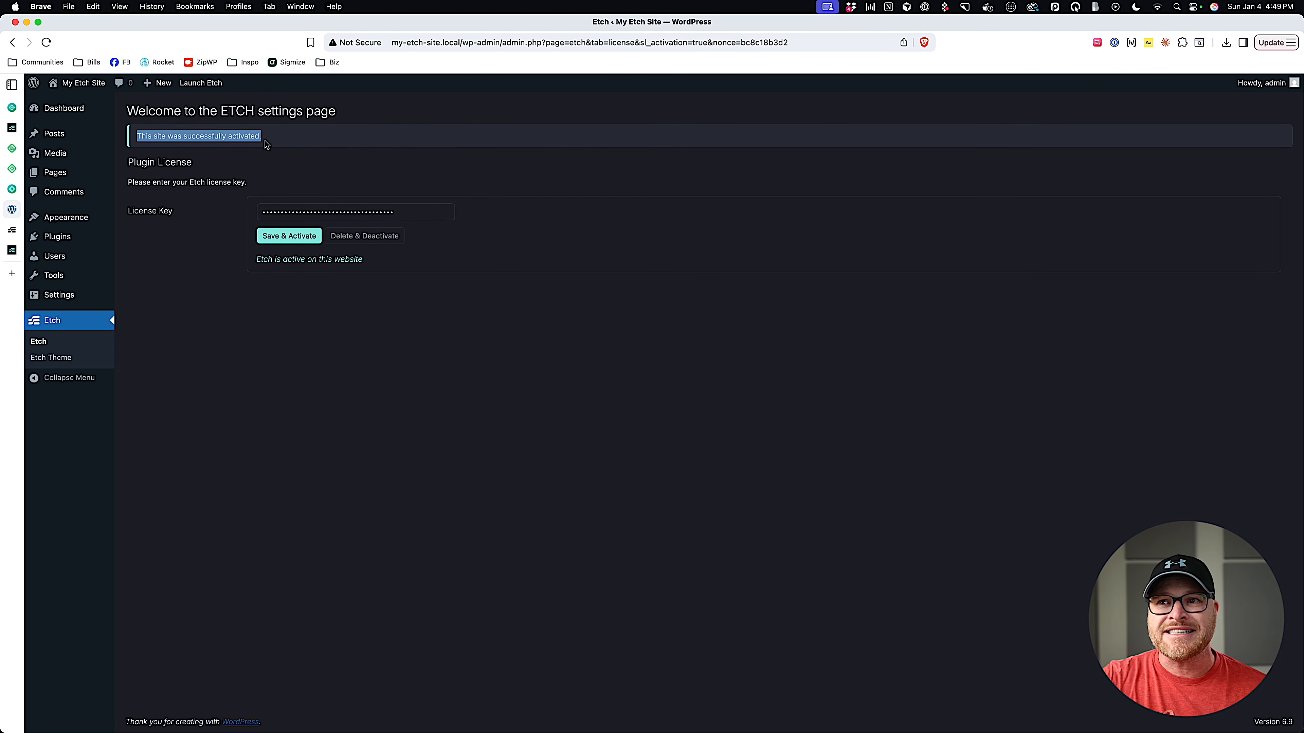
left_click(331, 179)
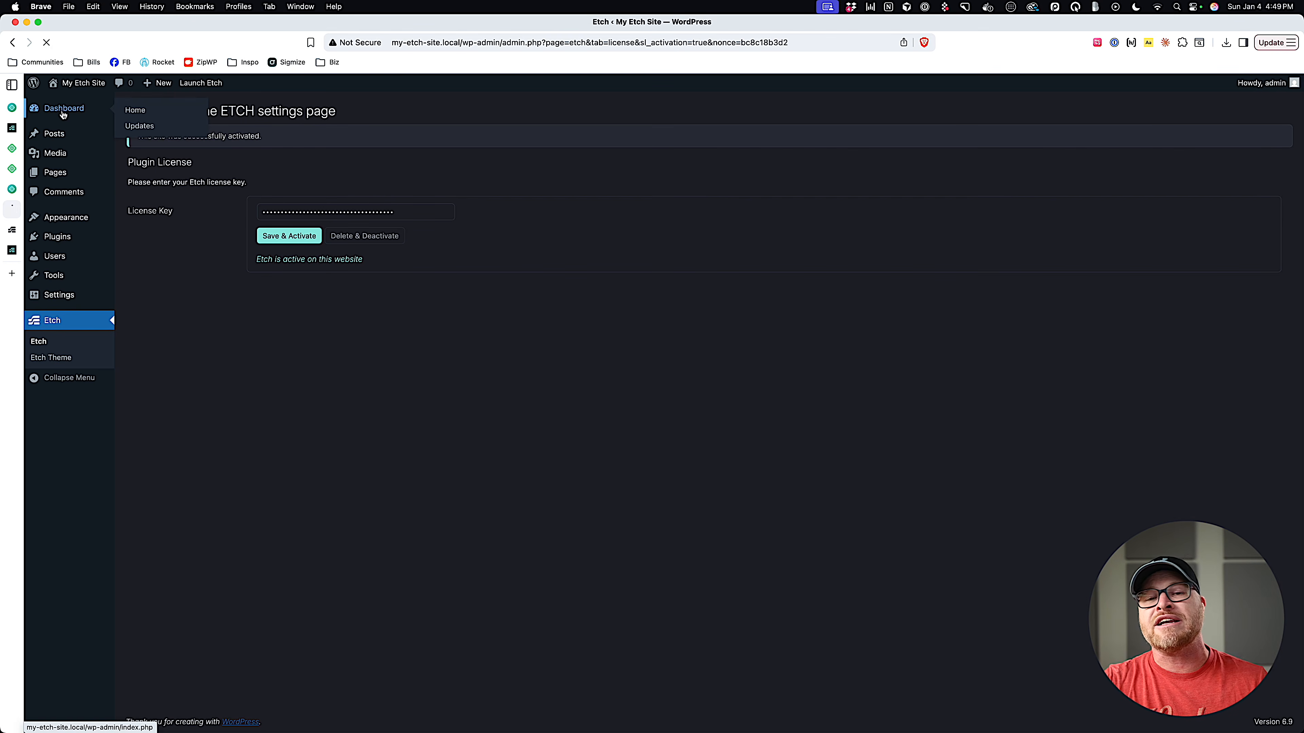
Launch the Etch builder on the Sample Page and delete its two core blocks.
left_click(62, 109)
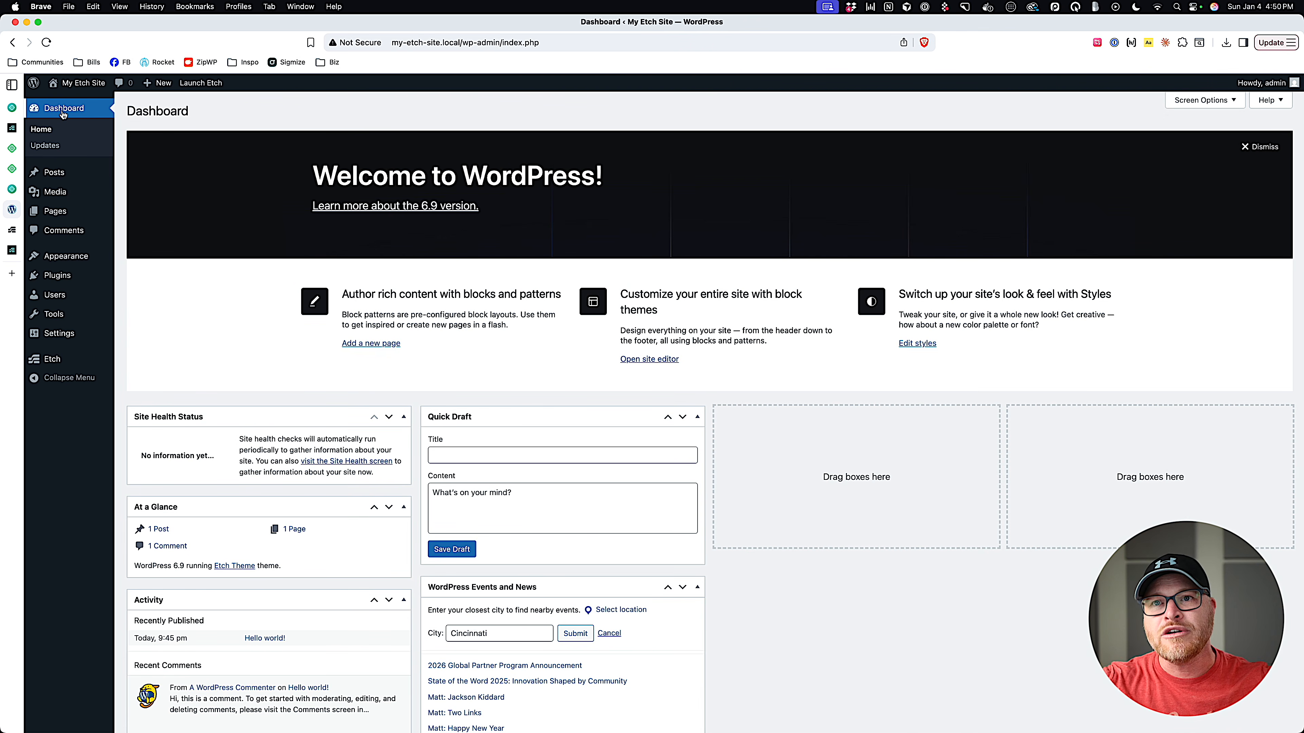
left_click(201, 83)
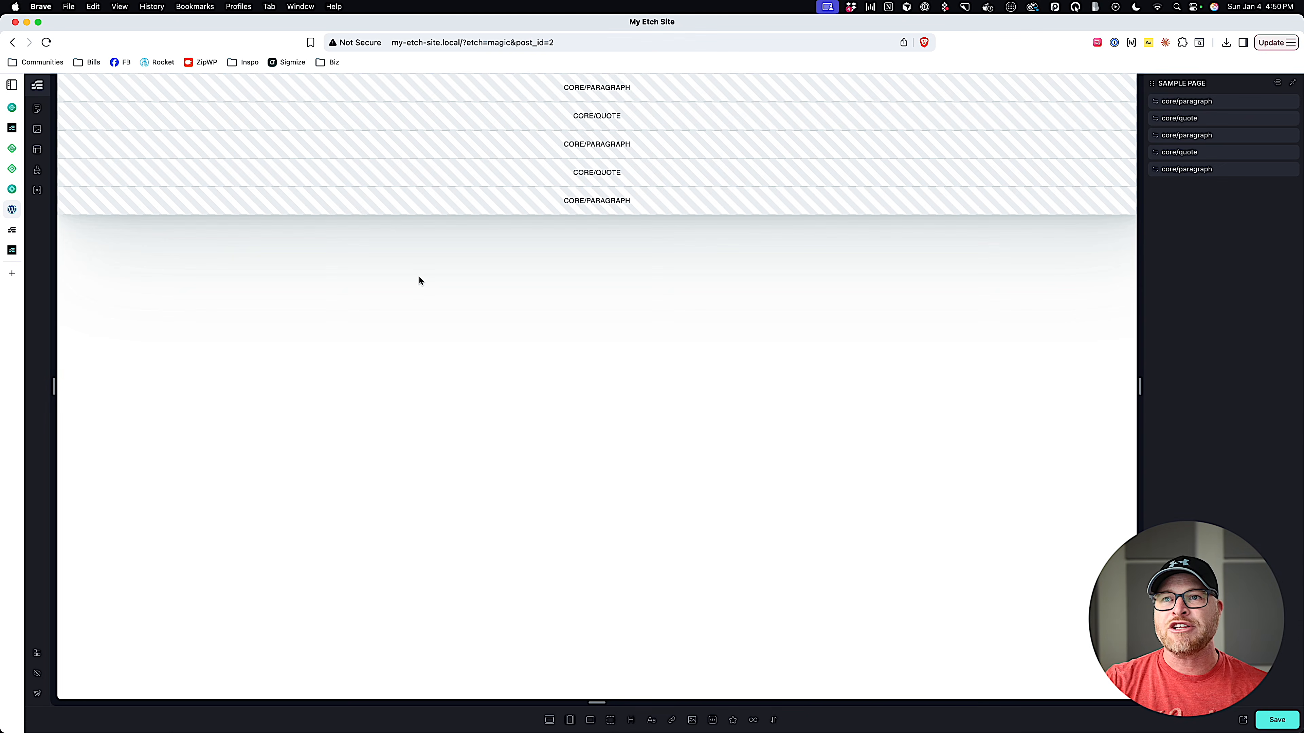
left_click(1289, 103)
left_click(1289, 103)
left_click(1289, 103)
left_click(1289, 103)
left_click(1289, 103)
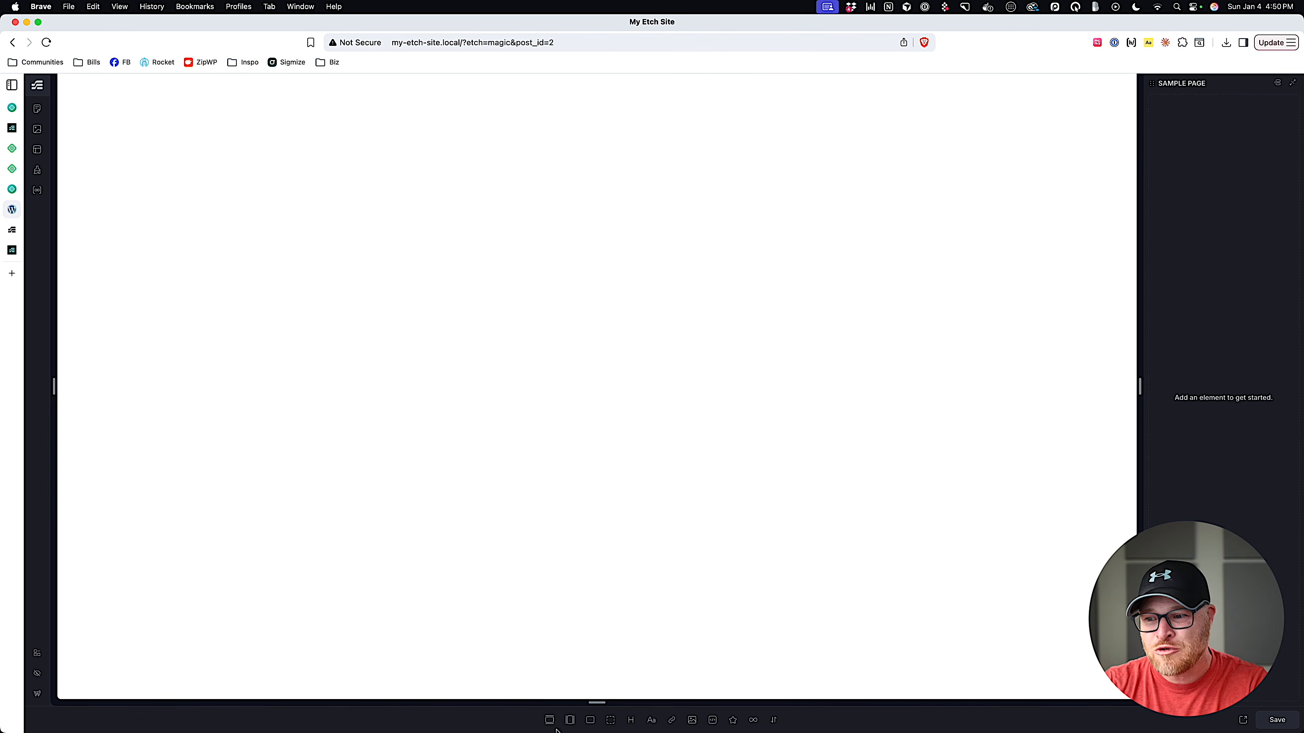
Add a test section with container, then delete both sections to empty the page.
left_click(549, 720)
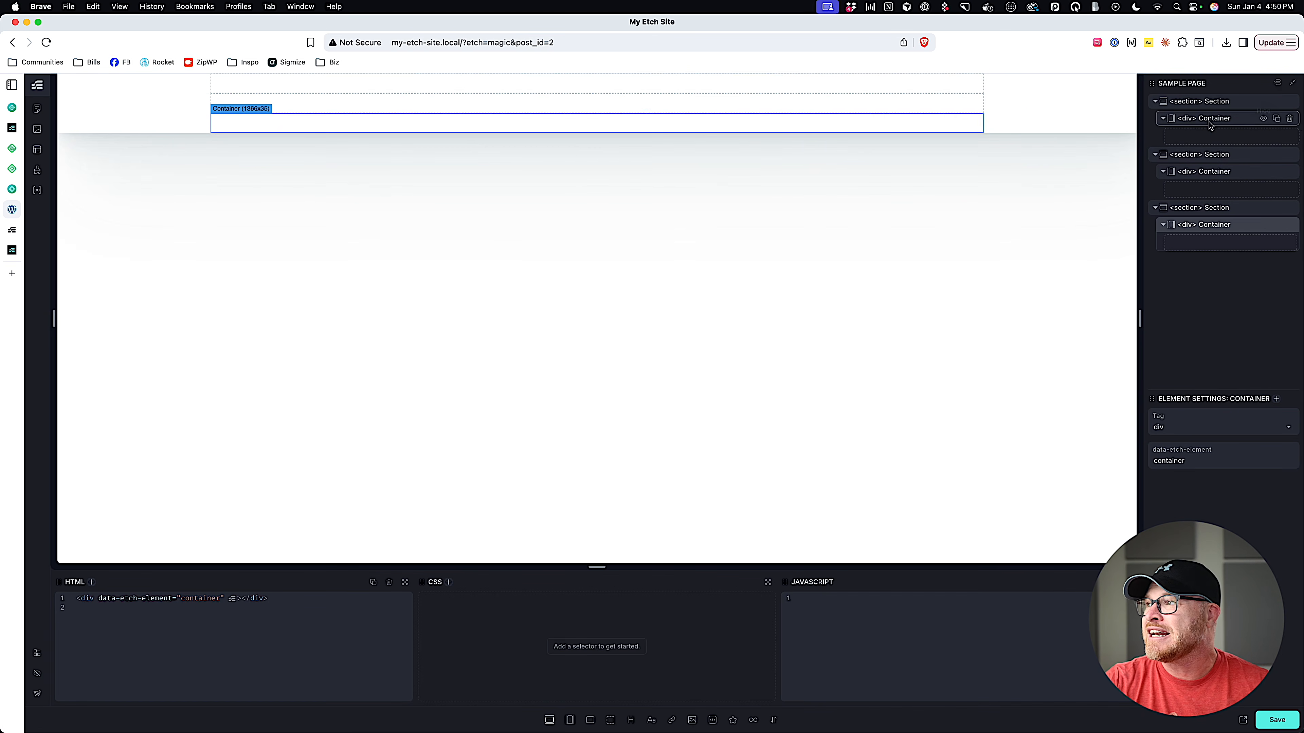
left_click(1289, 101)
left_click(1289, 101)
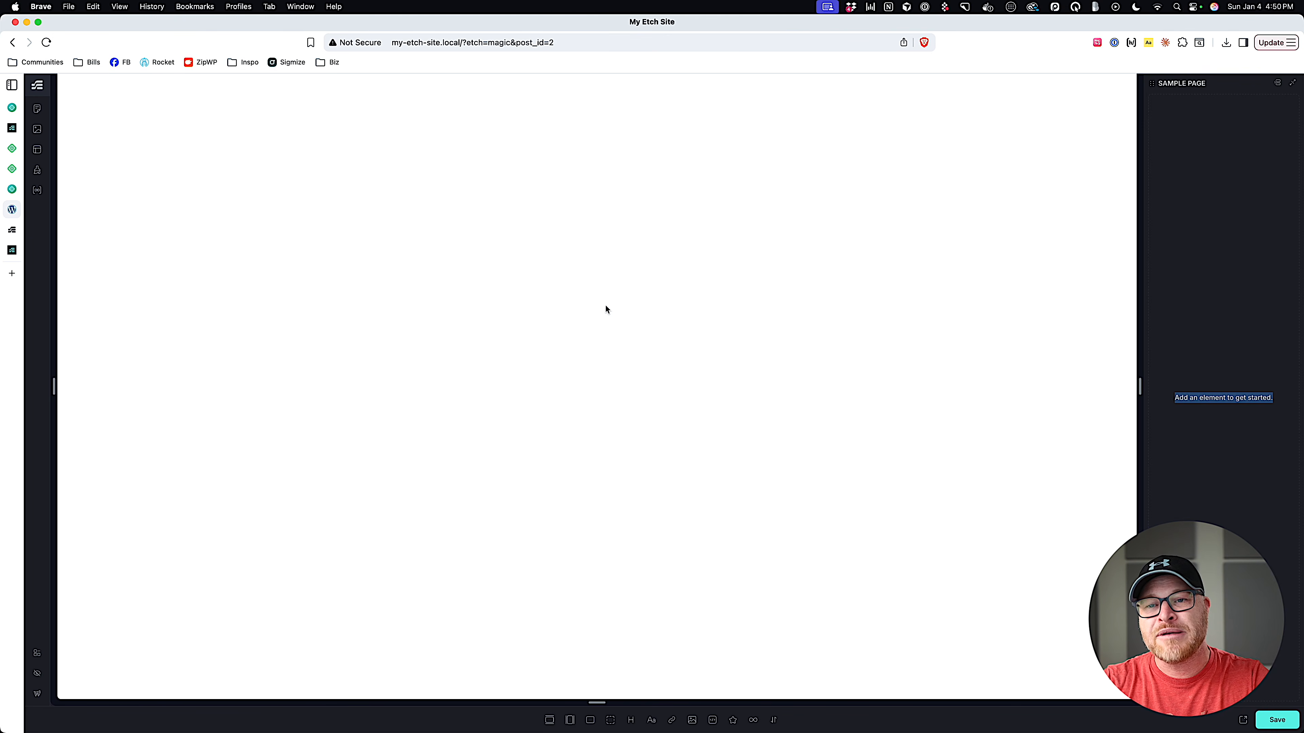